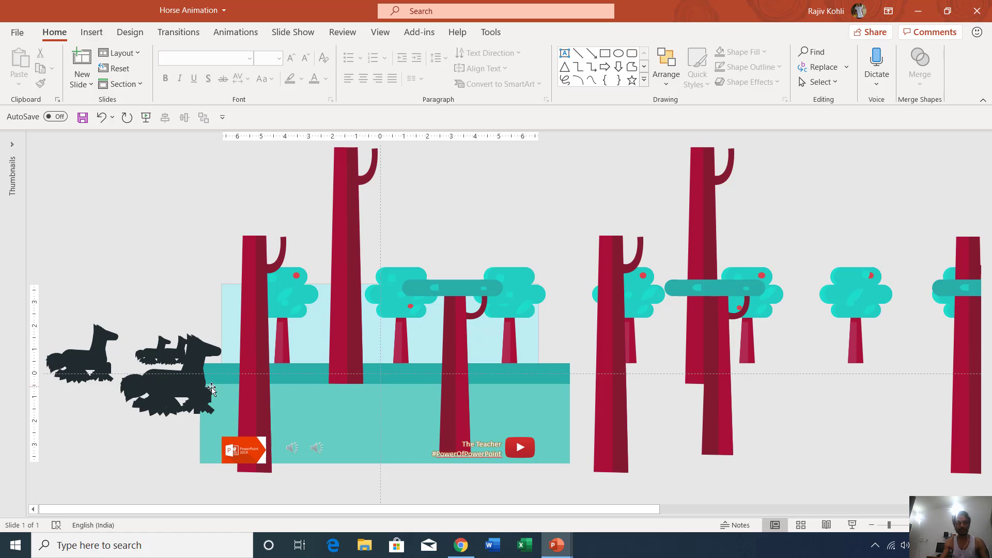
Switch to Chrome, review the Horse Run Cycle, Marry me assets and Bandwagon references, and return to the Horse Animation presentation.
left_click(465, 548)
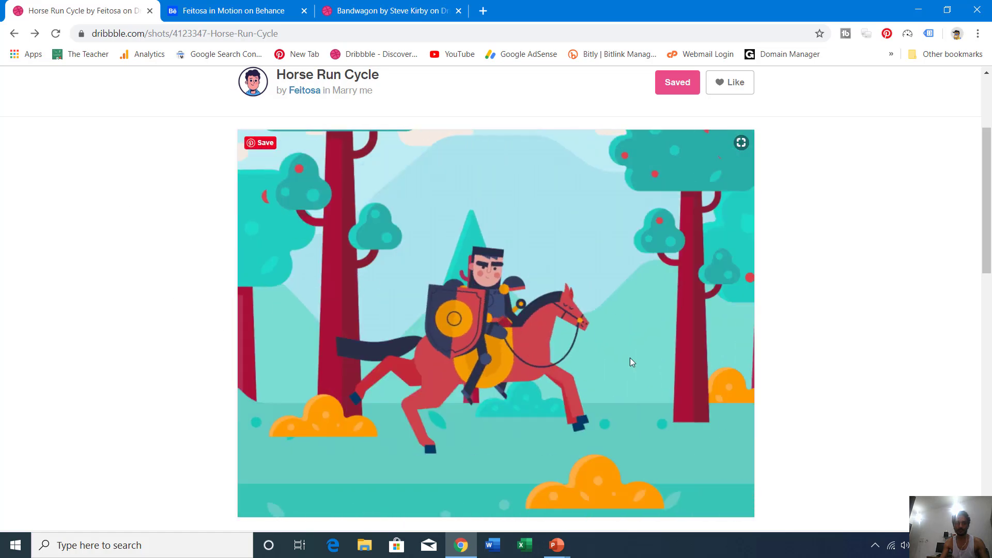
left_click(182, 6)
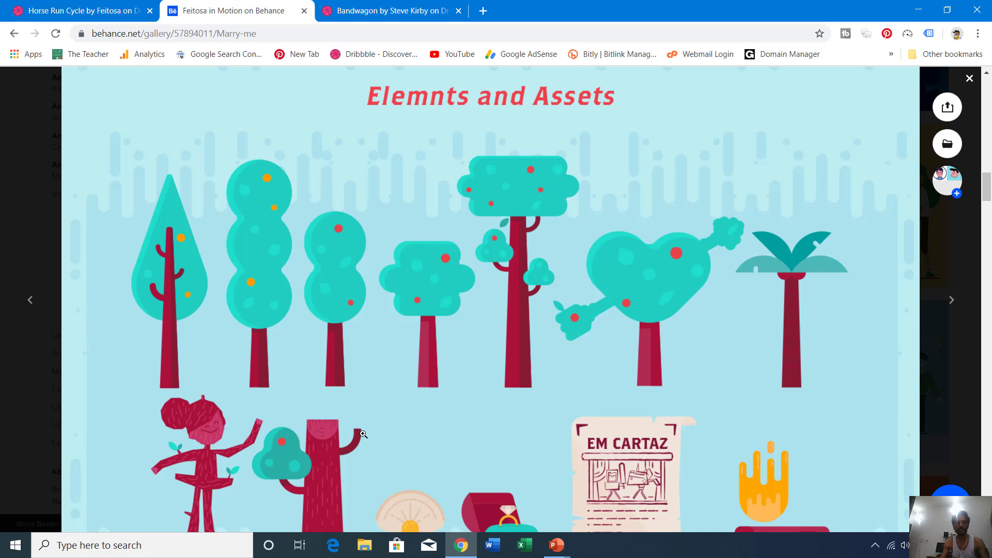
left_click(382, 11)
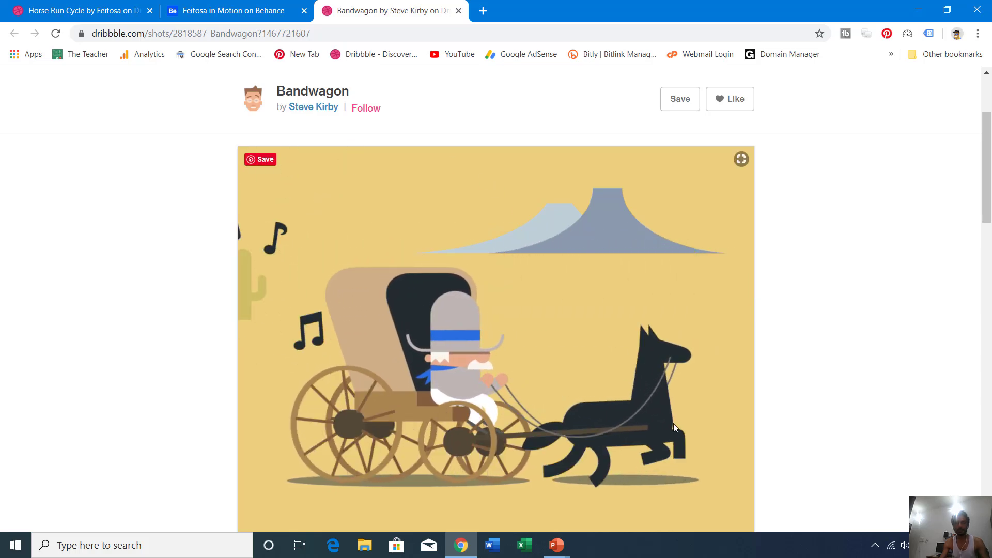
mouse_move(566, 549)
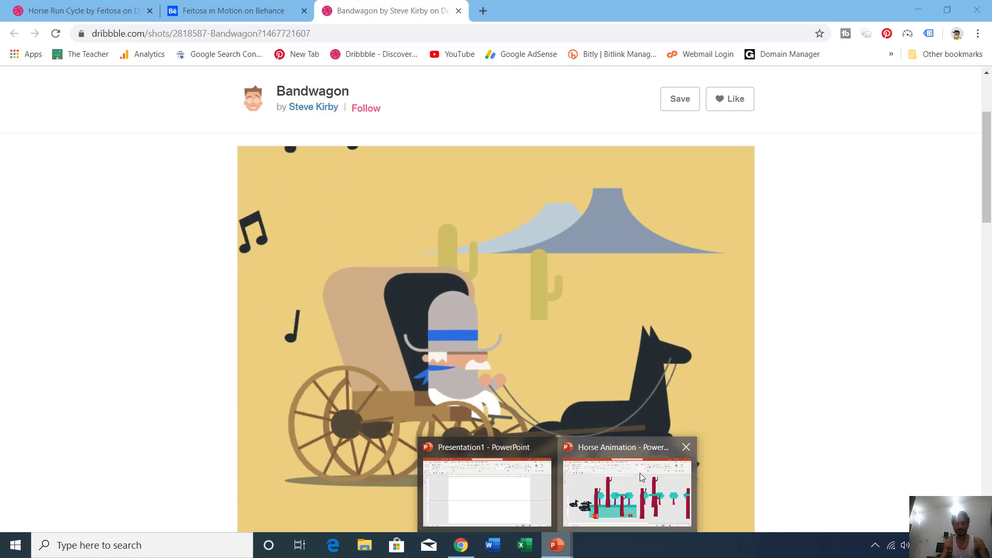
left_click(628, 490)
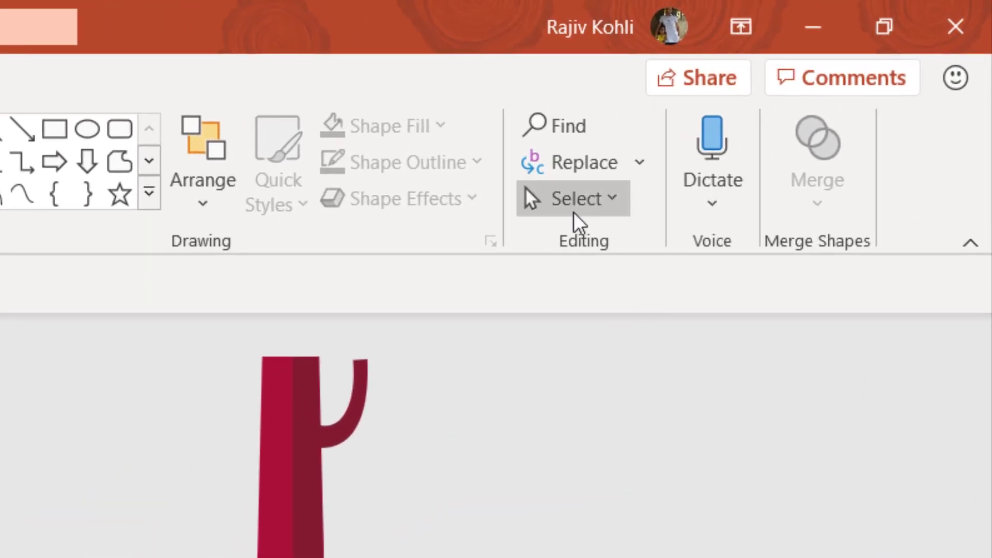
Show the selection and animation panes and look through the slide's named layers and its animation timeline.
left_click(819, 82)
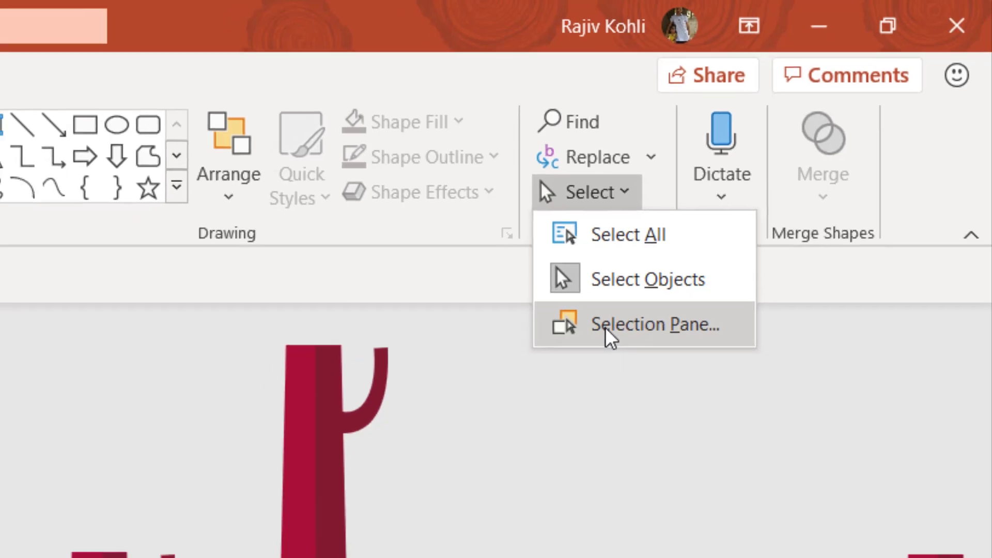
left_click(594, 338)
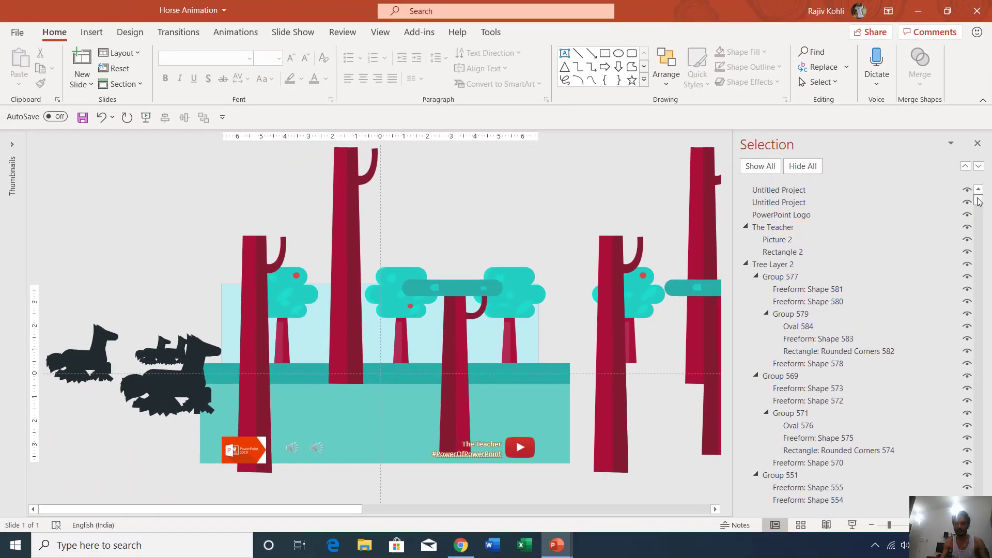
mouse_move(979, 201)
left_mouse_down()
mouse_move(980, 504)
mouse_move(982, 199)
left_mouse_up()
left_click(236, 32)
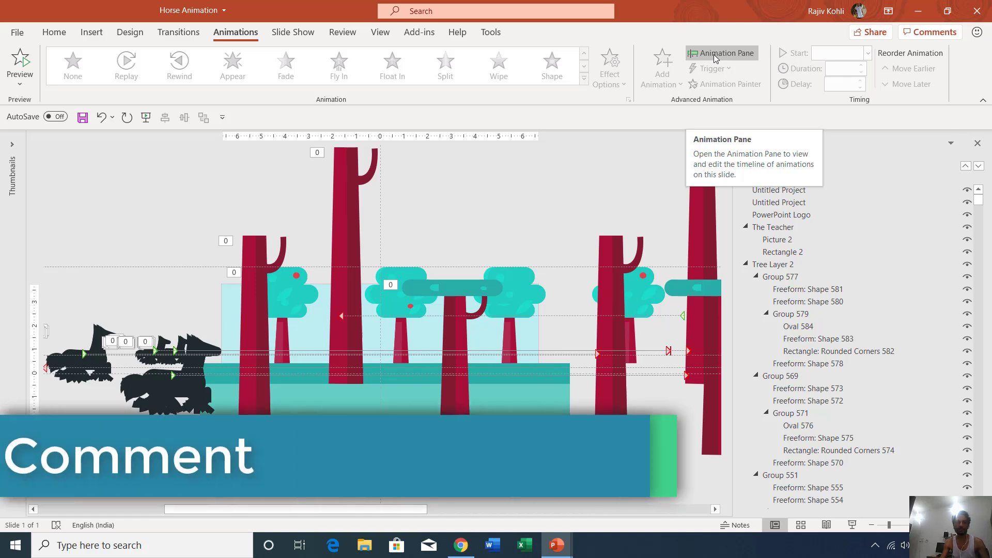
left_click(714, 54)
left_click_drag(719, 239, 719, 207)
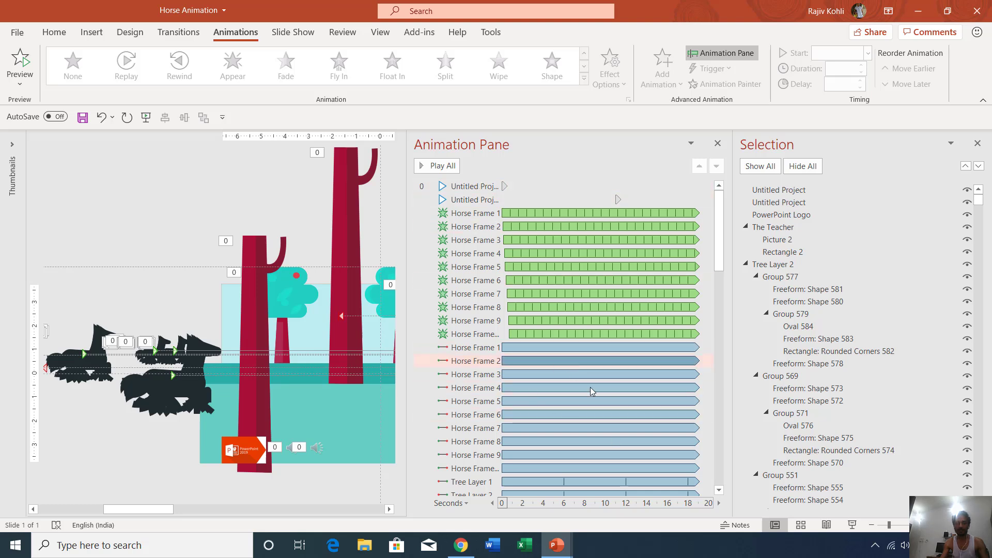
Play the Horse Animation slide full screen, exit the show, and close the selection and animation panes.
left_click(853, 528)
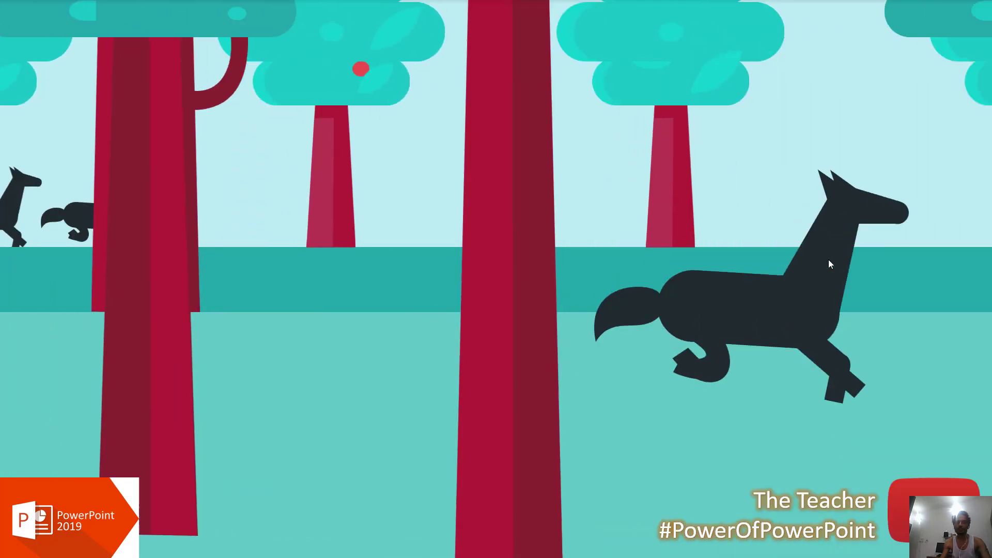
key("Escape")
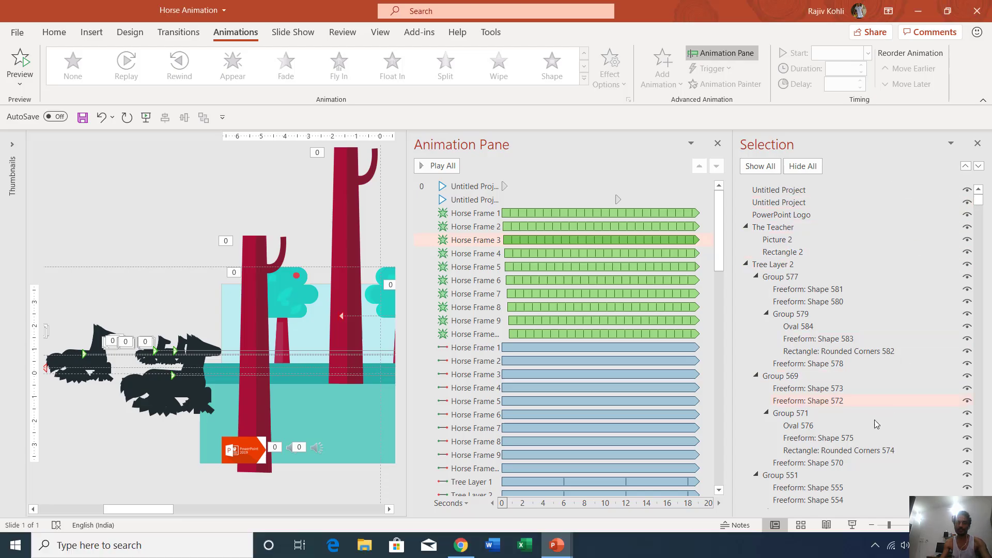
mouse_move(721, 210)
left_mouse_down()
mouse_move(721, 339)
mouse_move(722, 212)
left_mouse_up()
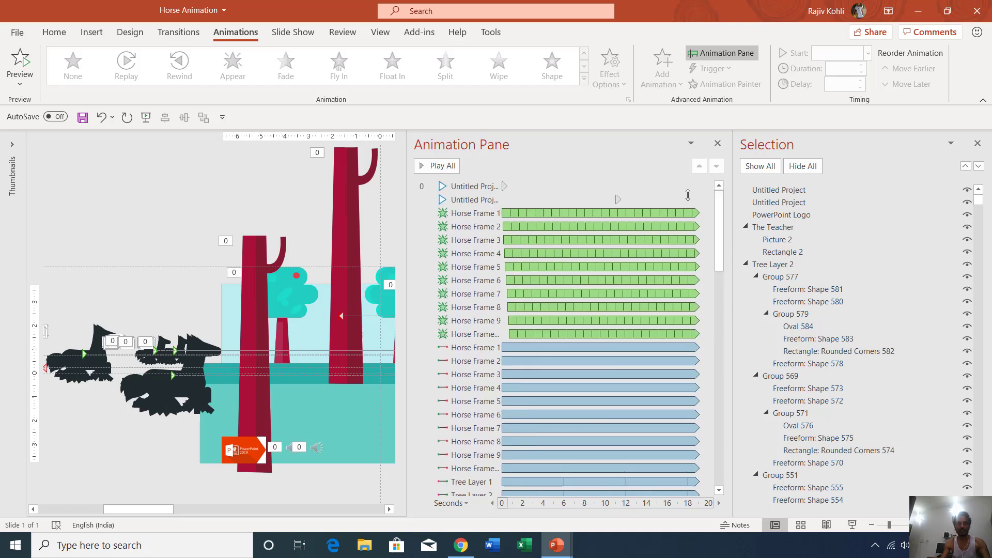
left_click(978, 144)
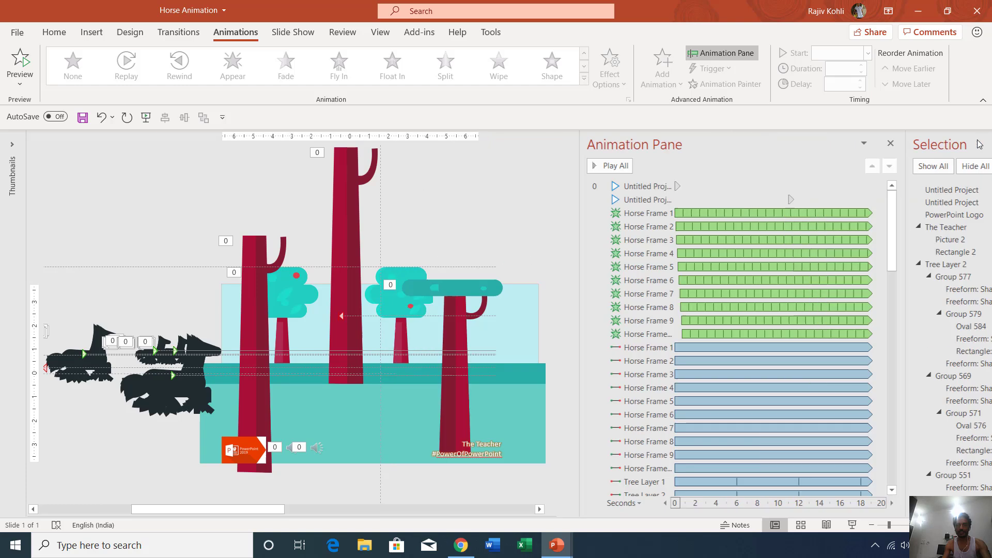
left_click(978, 145)
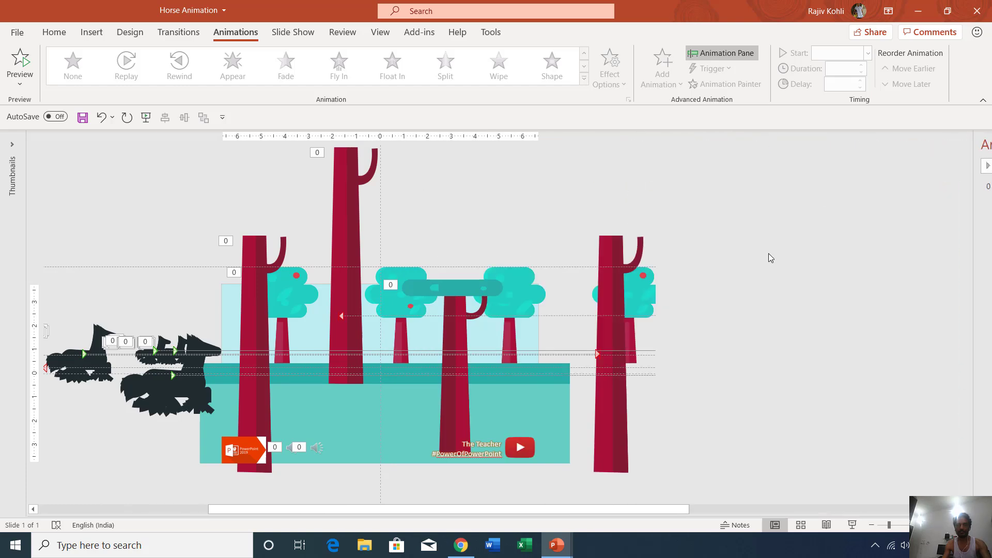
Copy the foreground tree trunk layer from Horse Animation and paste it onto the blank slide in Presentation1.
left_click(253, 392)
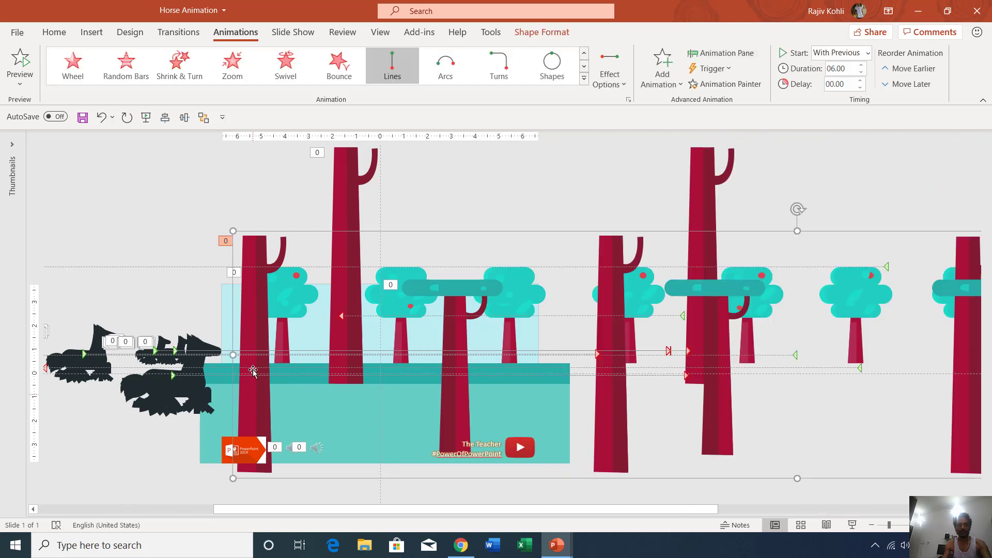
left_click(57, 33)
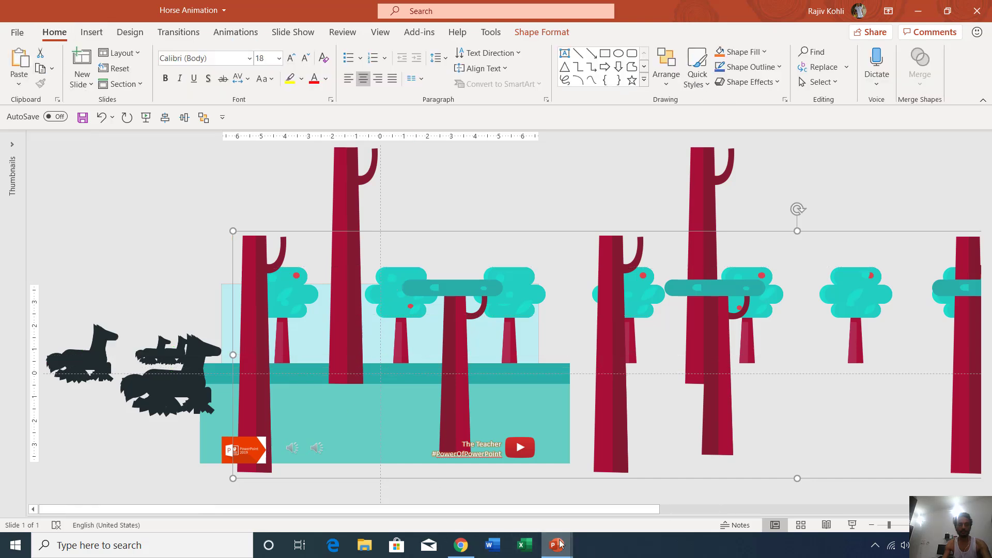
mouse_move(556, 545)
left_click(486, 489)
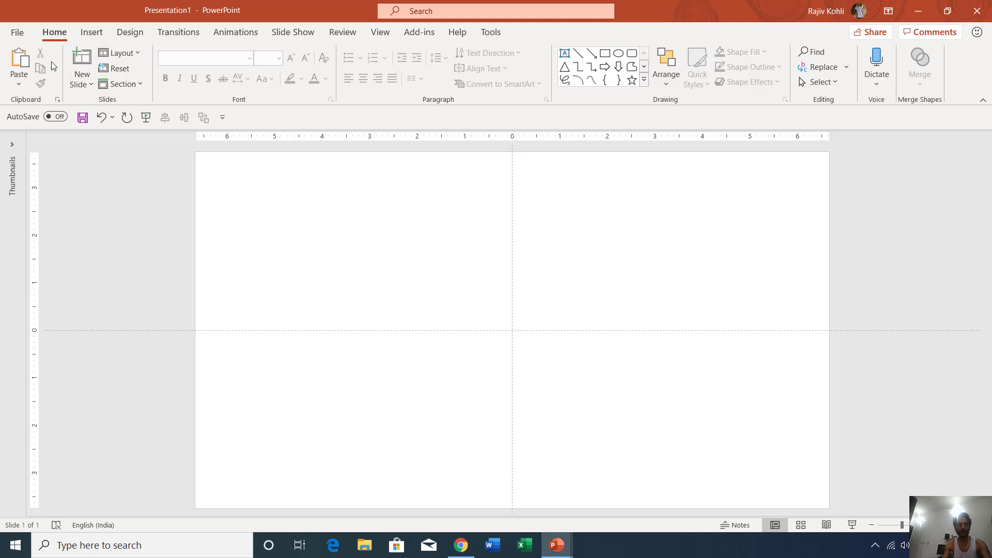
left_click(18, 61)
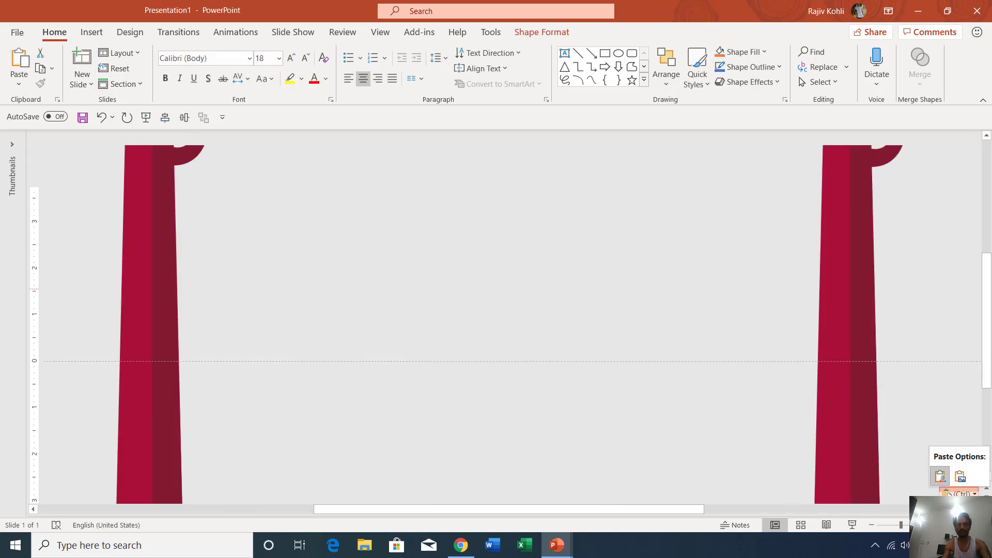
left_click_drag(900, 526, 885, 528)
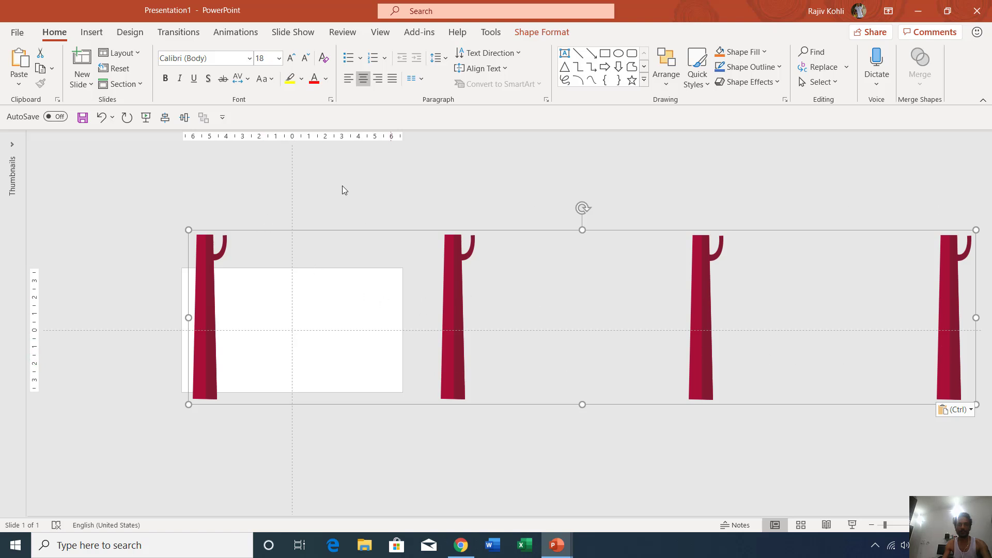
Show the animation pane and examine the start and end points of the pasted trunk layer's motion path.
left_click(236, 32)
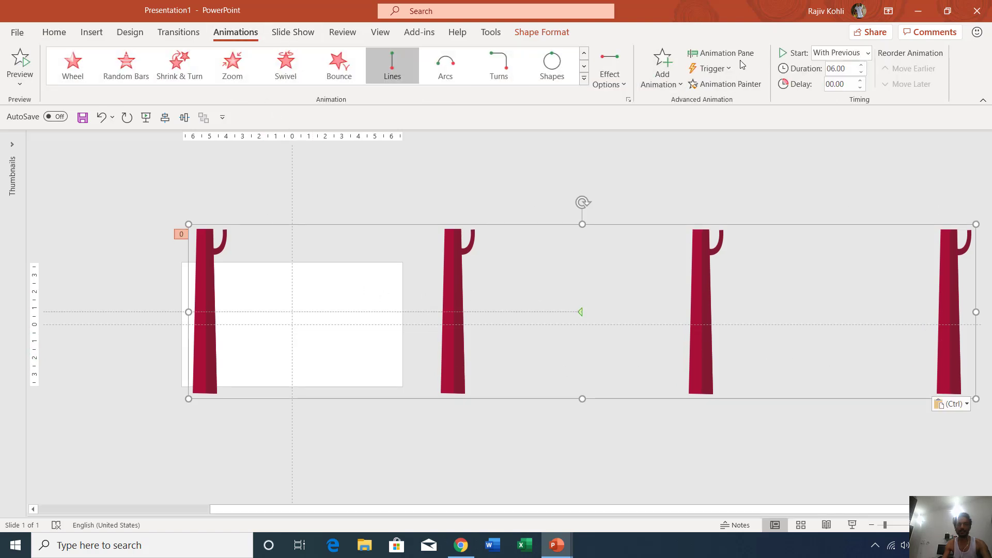
left_click(722, 52)
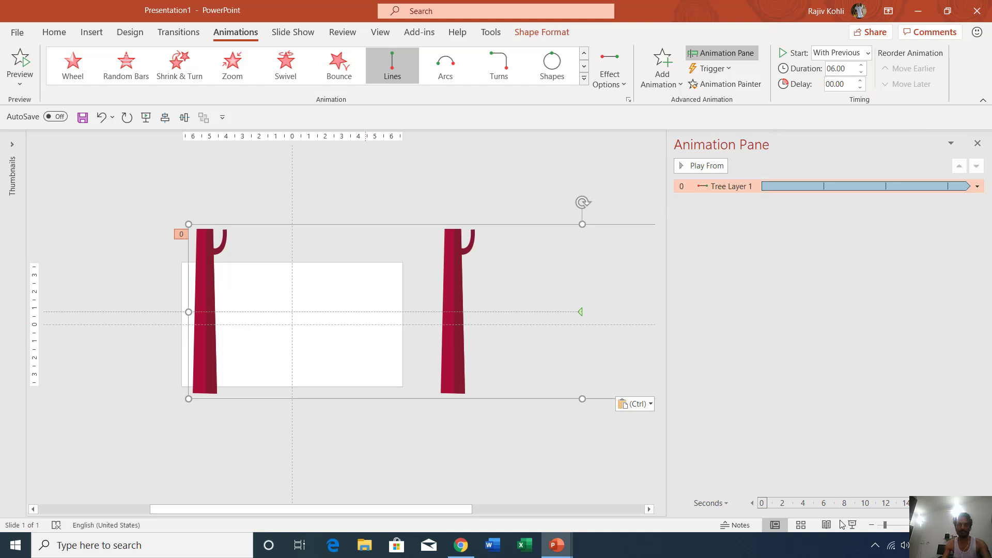
left_click_drag(884, 525, 880, 524)
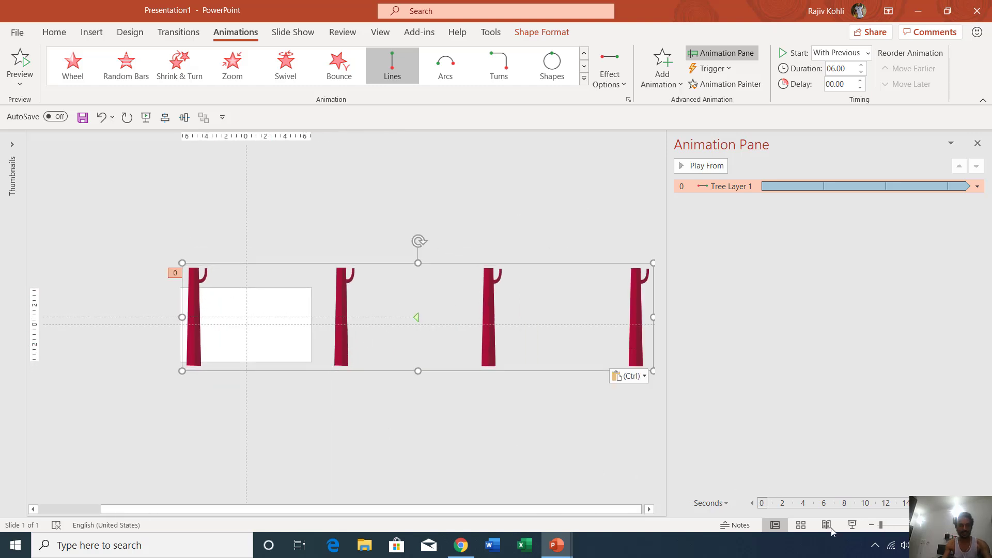
left_click(883, 525)
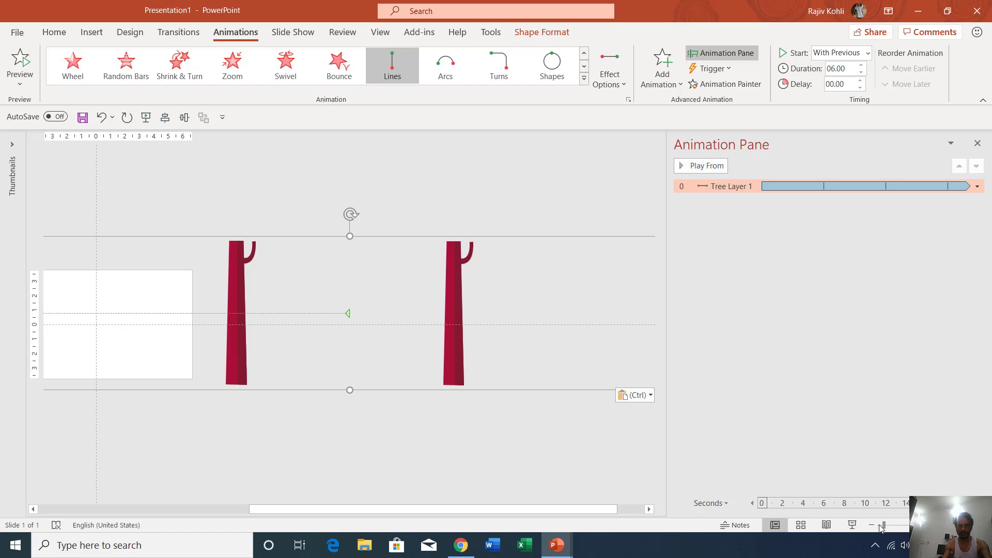
left_click(878, 525)
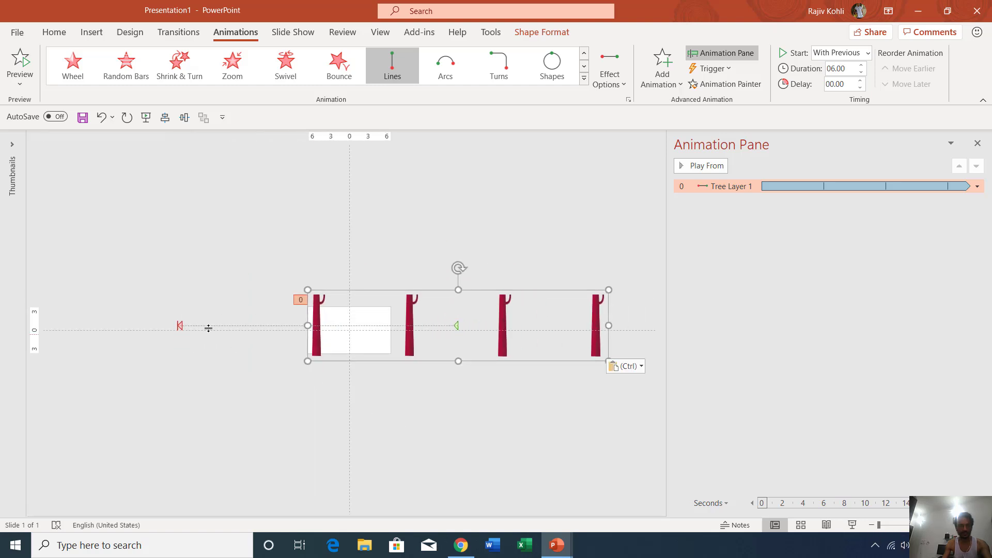
left_click(179, 326)
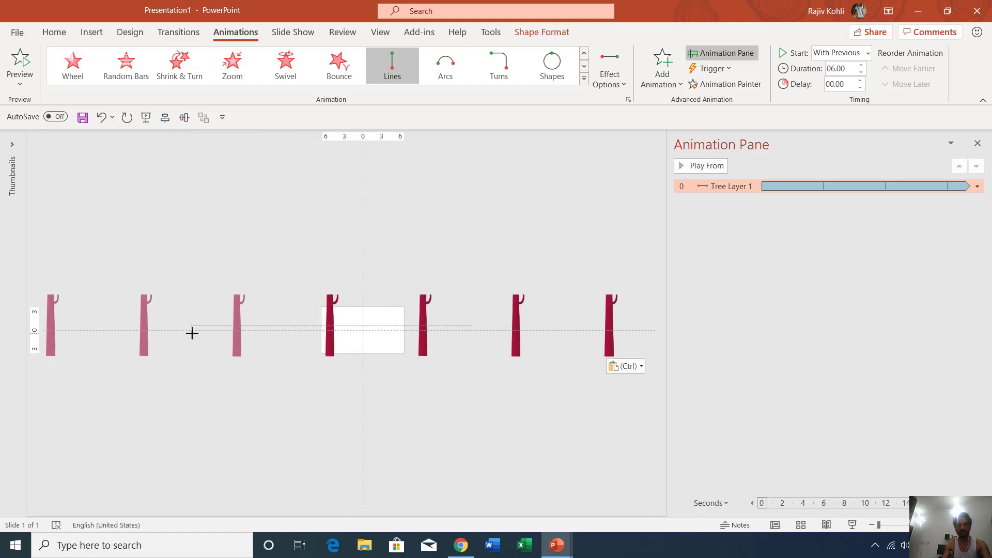
left_click_drag(191, 333, 230, 335)
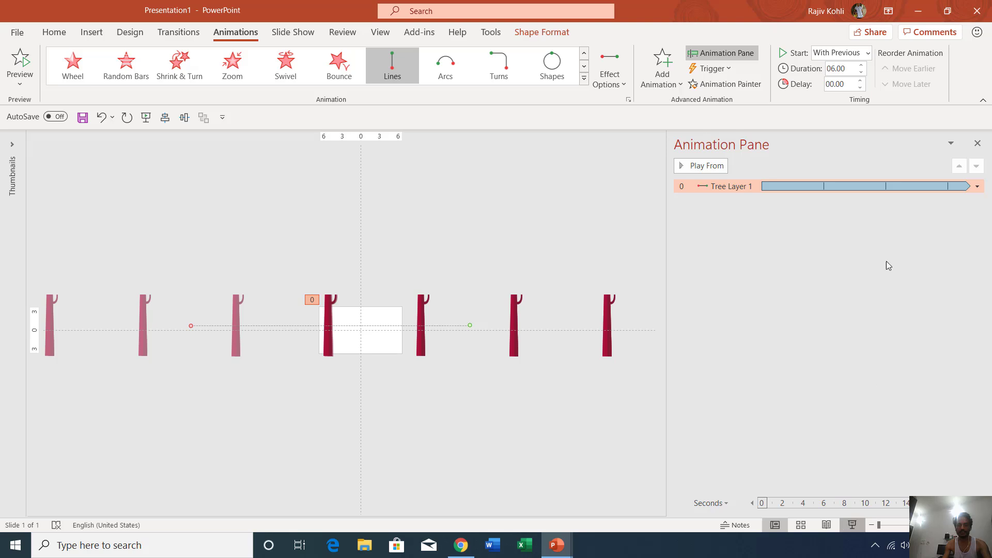
Review the timing settings of the Tree Layer 1 motion path and play the slide full screen to check the loop.
double_click(731, 186)
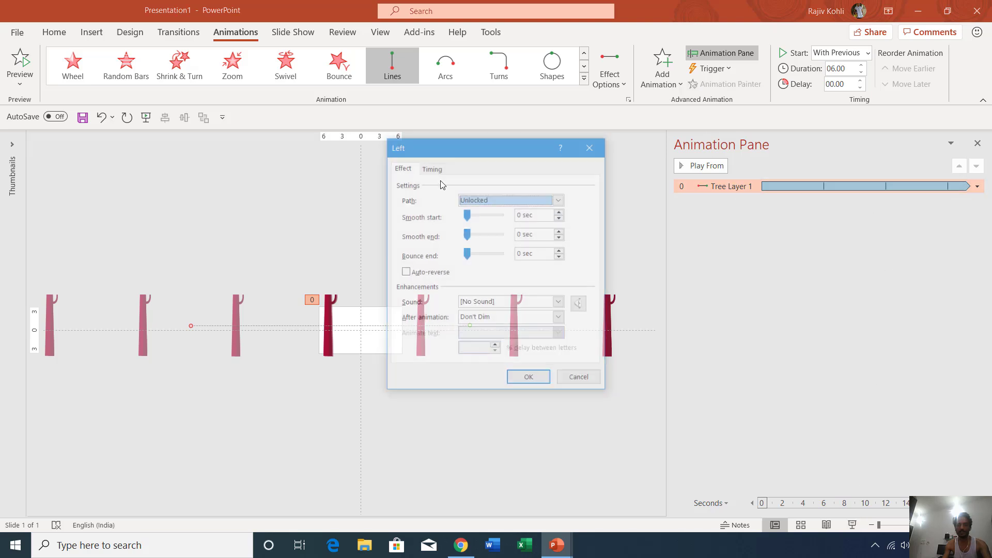
left_click(438, 170)
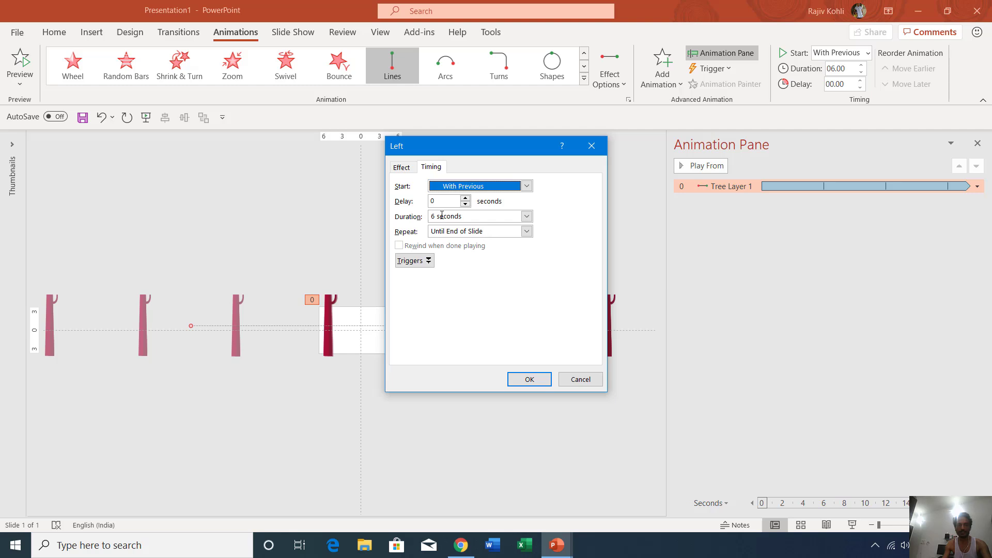
left_click(530, 379)
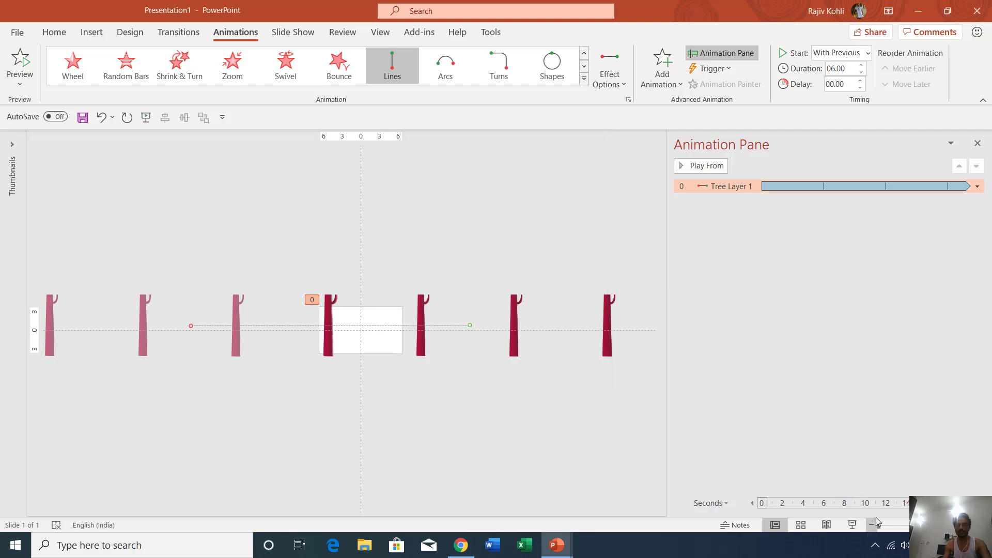
left_click(856, 526)
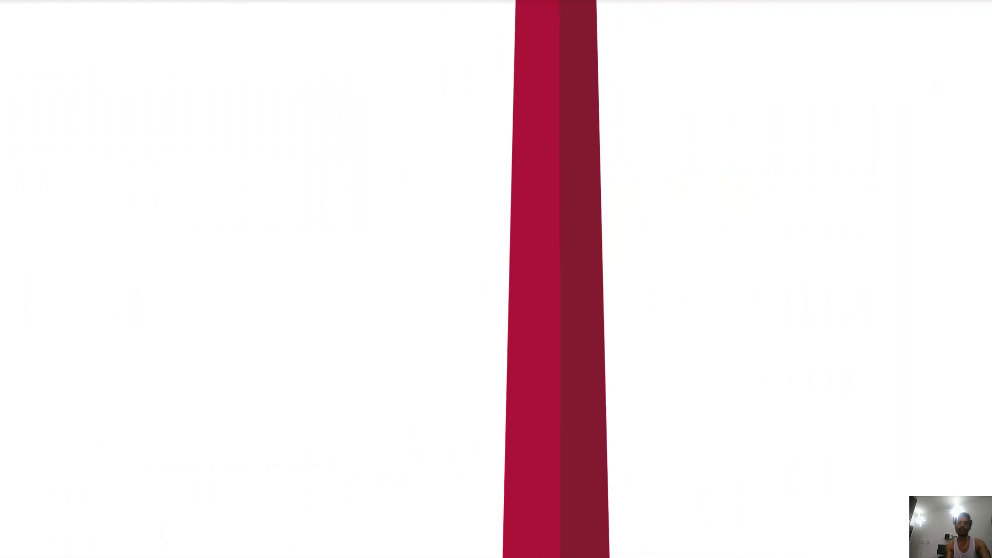
key("Escape")
Copy the background layer of small leafy trees from Horse Animation and paste it onto the slide in Presentation1.
mouse_move(556, 545)
left_click(607, 520)
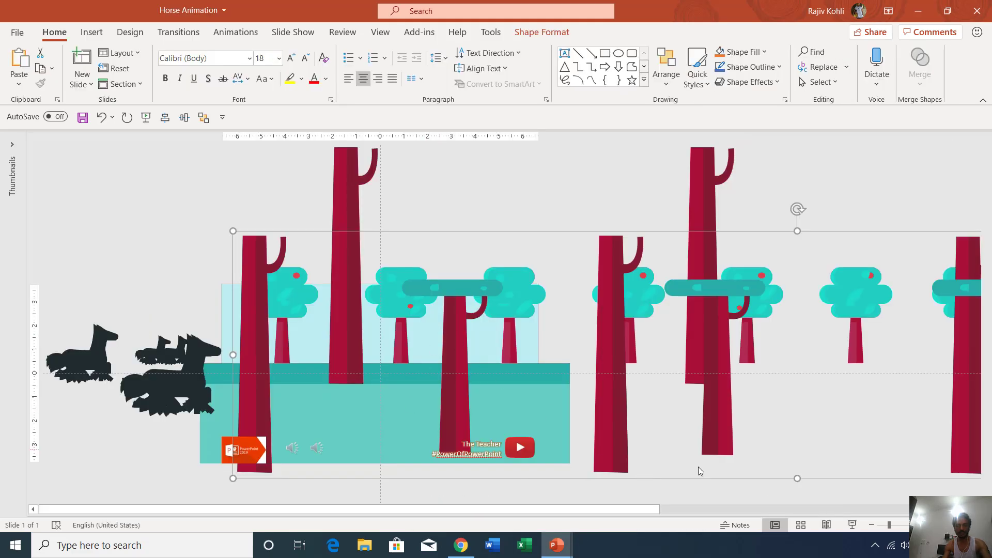
left_click(739, 487)
left_click(477, 288)
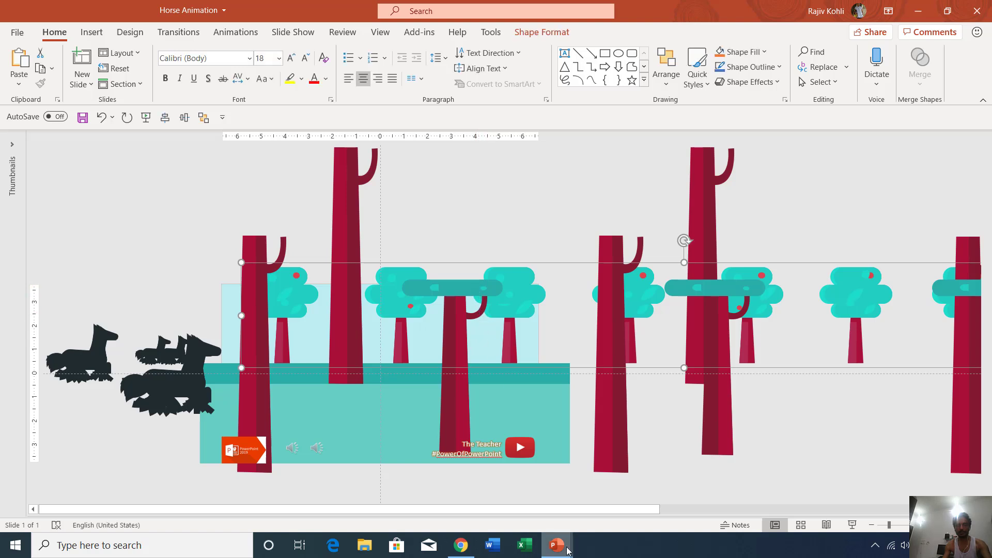
mouse_move(557, 545)
left_click(511, 488)
key("ctrl+v")
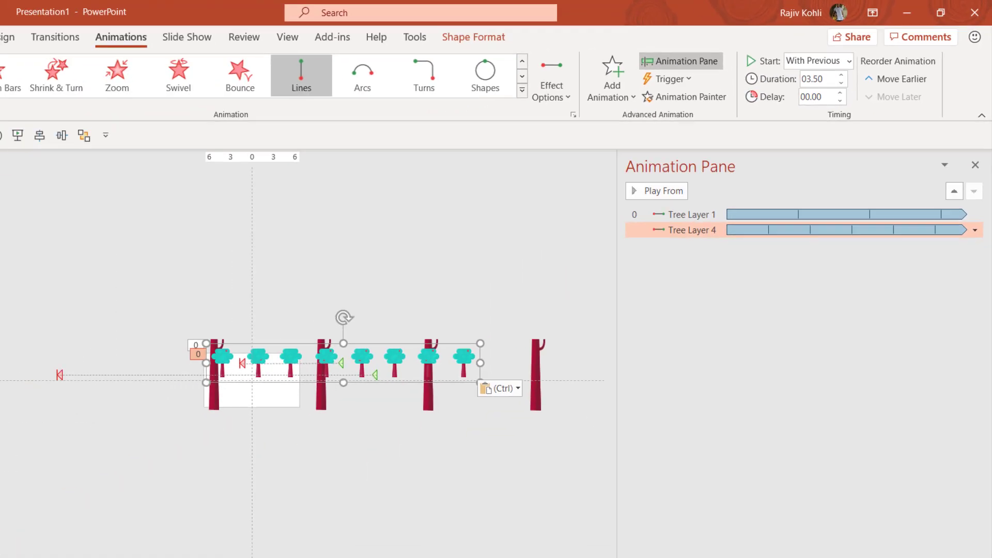
Return to the Horse Animation presentation and play its slide full screen to observe the layered tree movement.
mouse_move(556, 545)
left_click(625, 491)
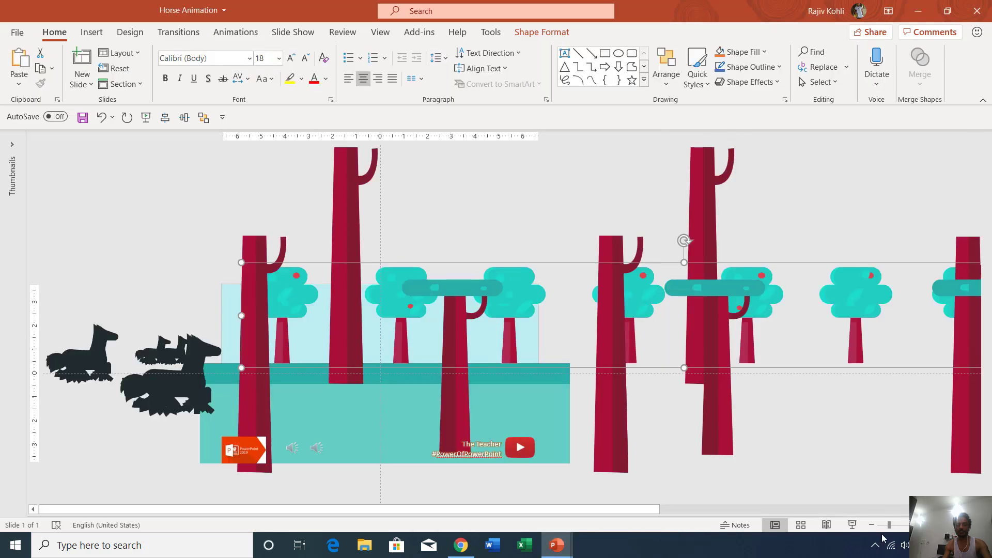
left_click(851, 525)
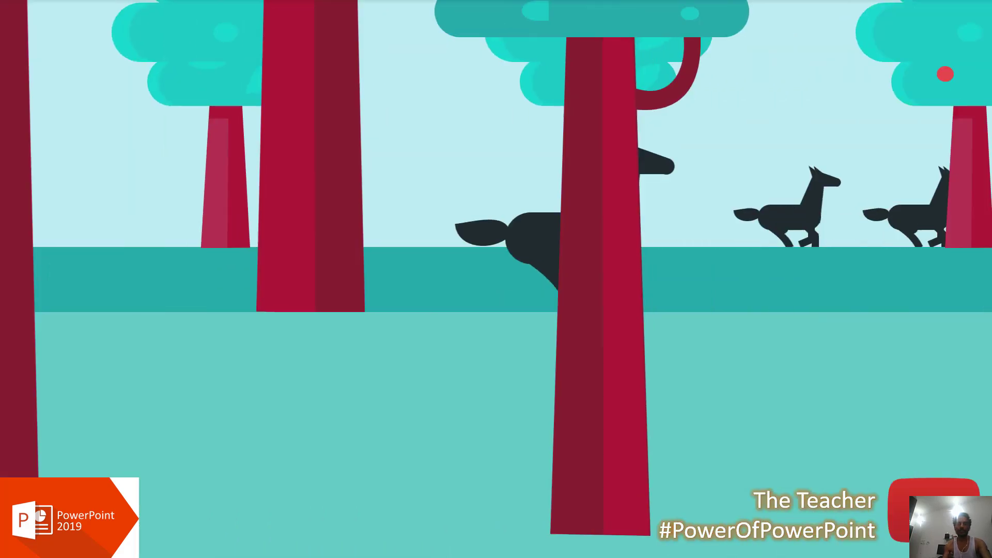
End the slide show and copy all stacked frames of the leftmost off-slide horse in the Horse Animation presentation.
key("Escape")
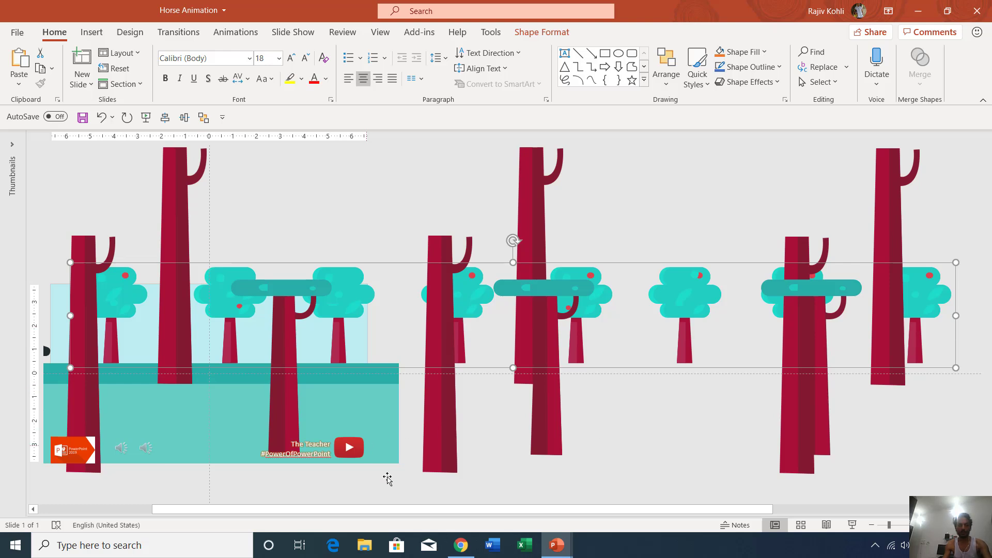
left_click(141, 507)
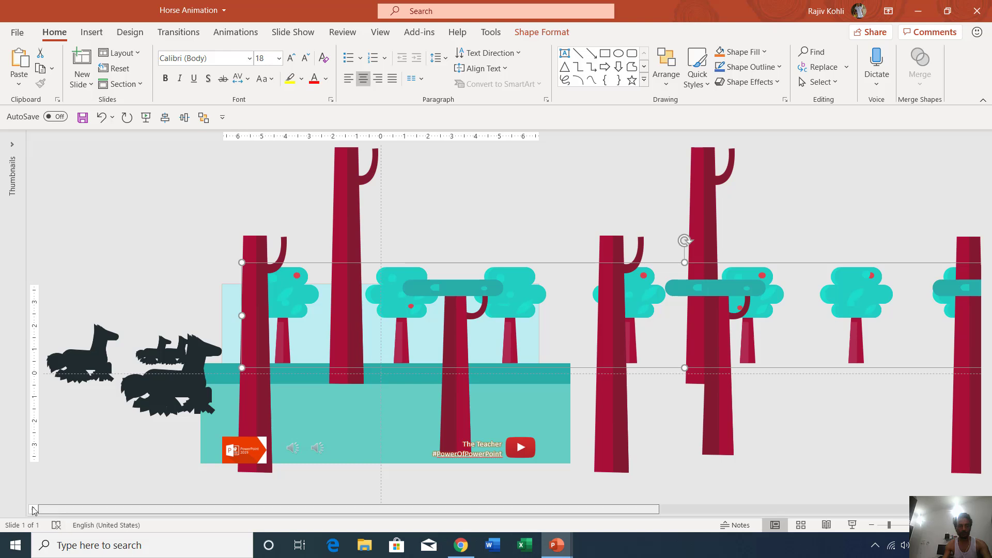
left_click(100, 382)
left_click_drag(101, 382, 37, 413)
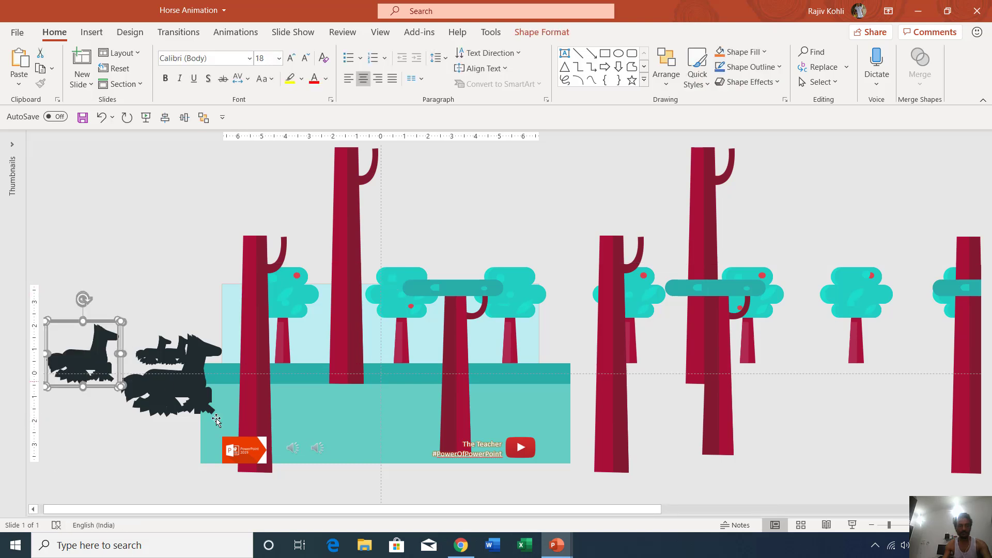
Switch to Presentation1, delete both tree layers from the slide and paste the copied horse frames in their place.
mouse_move(557, 545)
left_click(501, 491)
left_click_drag(244, 226, 636, 416)
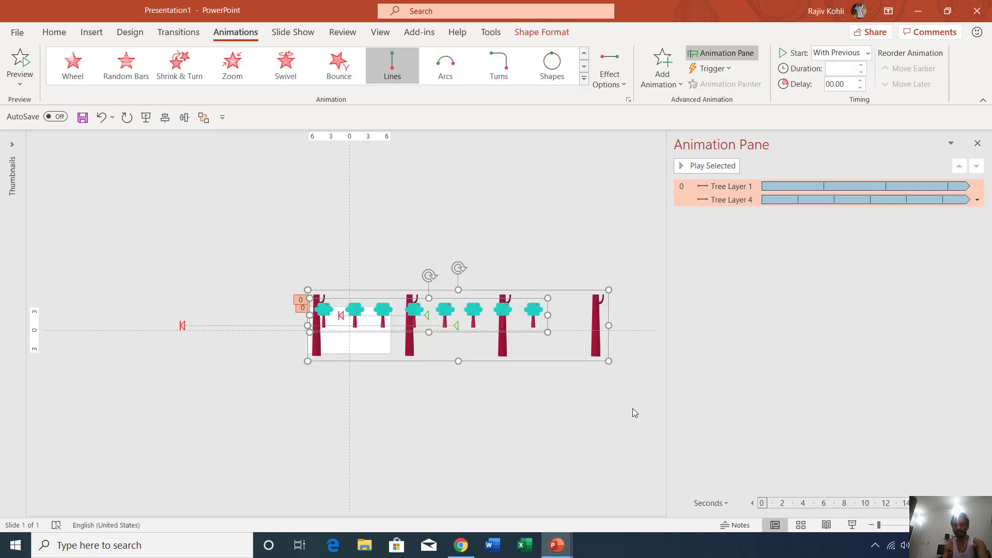
key("Delete")
key("ctrl+v")
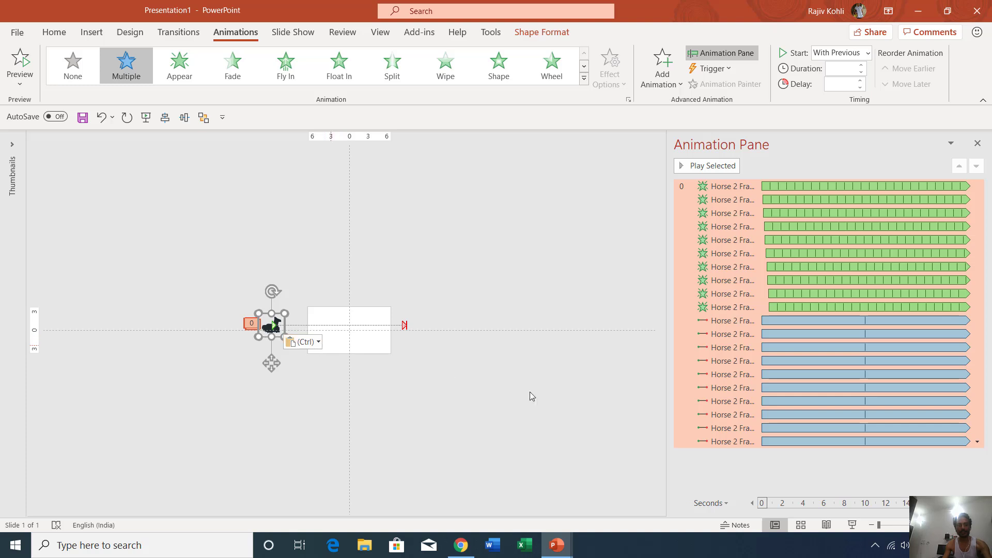
Show the Selection pane beside the Animation Pane to list the objects of the pasted horse.
left_click(895, 525)
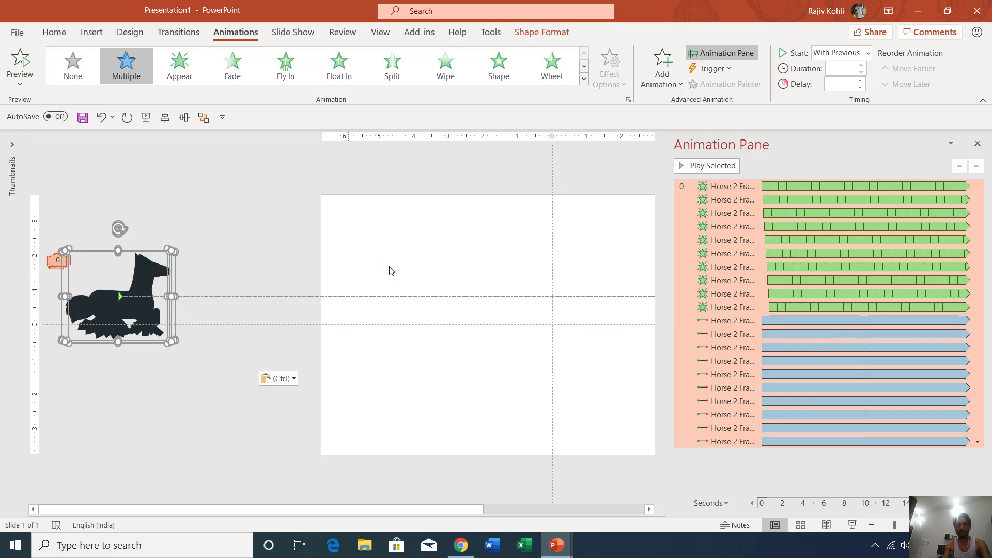
left_click(91, 32)
left_click(54, 32)
left_click(818, 82)
left_click(814, 133)
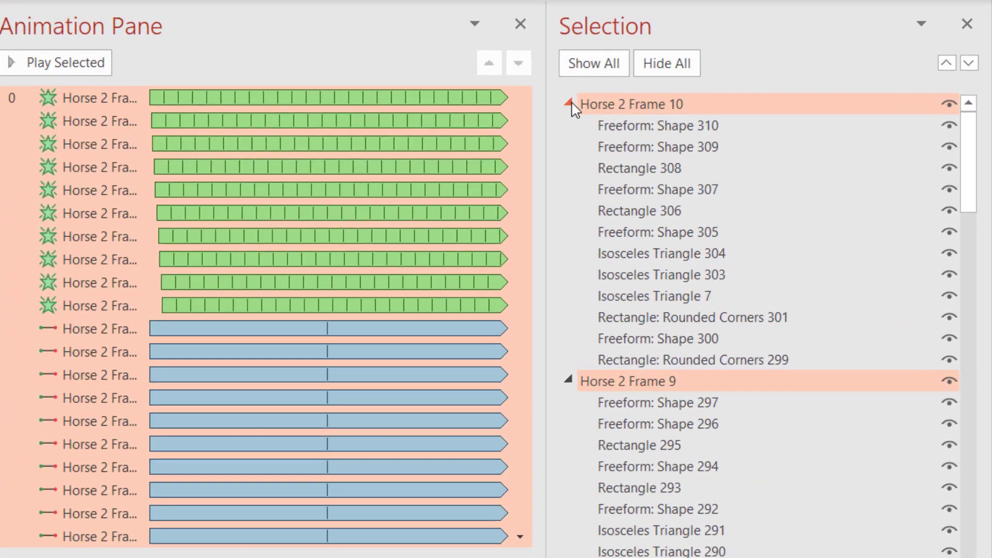
Collapse the Horse 2 Frame groups from Frame 10 down to Frame 1 in the object list.
left_click(742, 189)
left_click(568, 125)
left_click(568, 147)
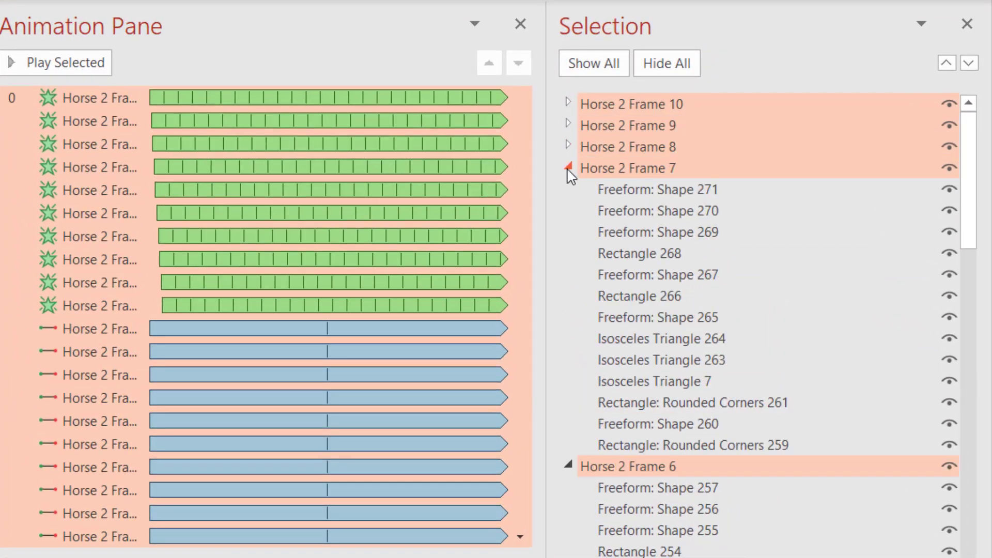
left_click(568, 168)
left_click(568, 189)
left_click(568, 210)
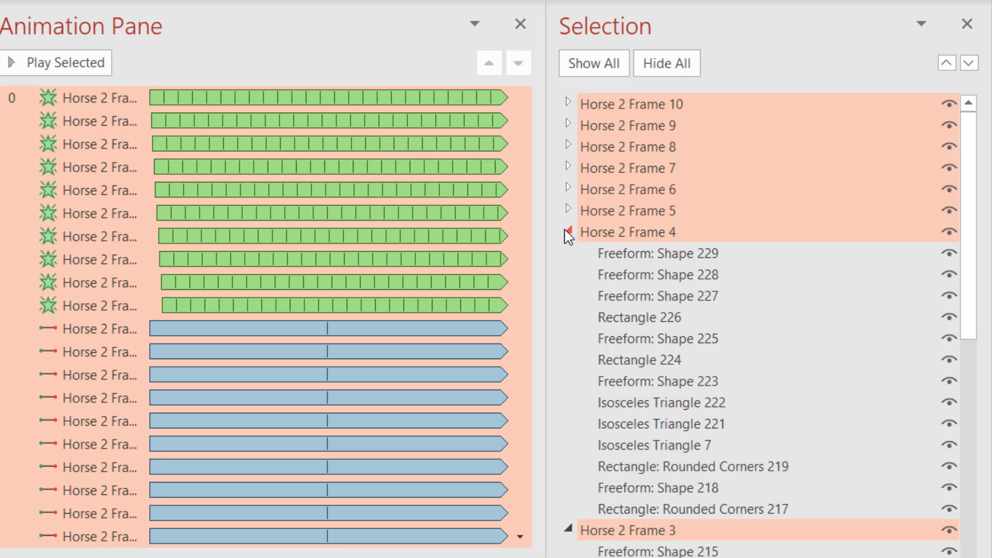
left_click(568, 232)
left_click(568, 253)
left_click(568, 274)
left_click(568, 295)
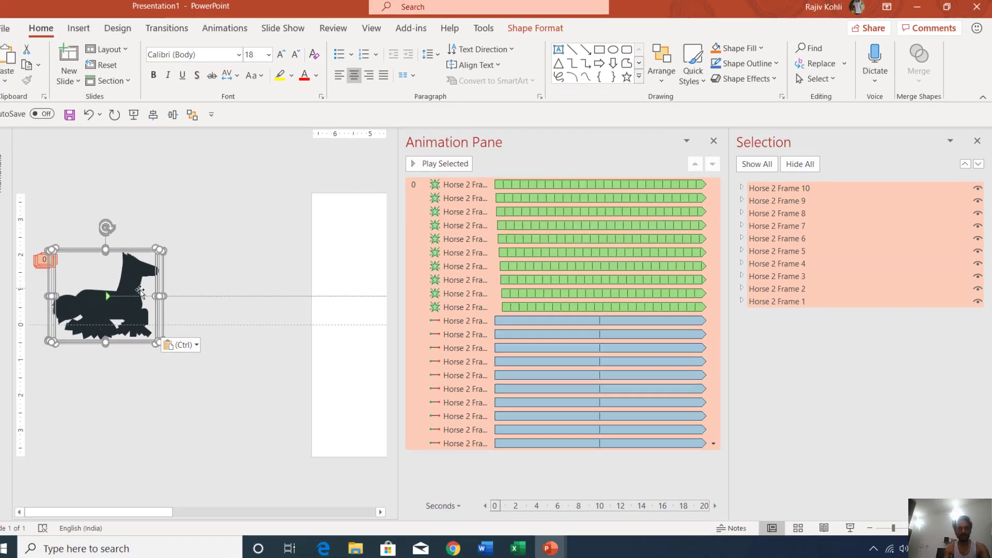
Pull the stacked Horse 2 frames apart so the single poses stand side by side, and play the slide full screen.
left_click(222, 284)
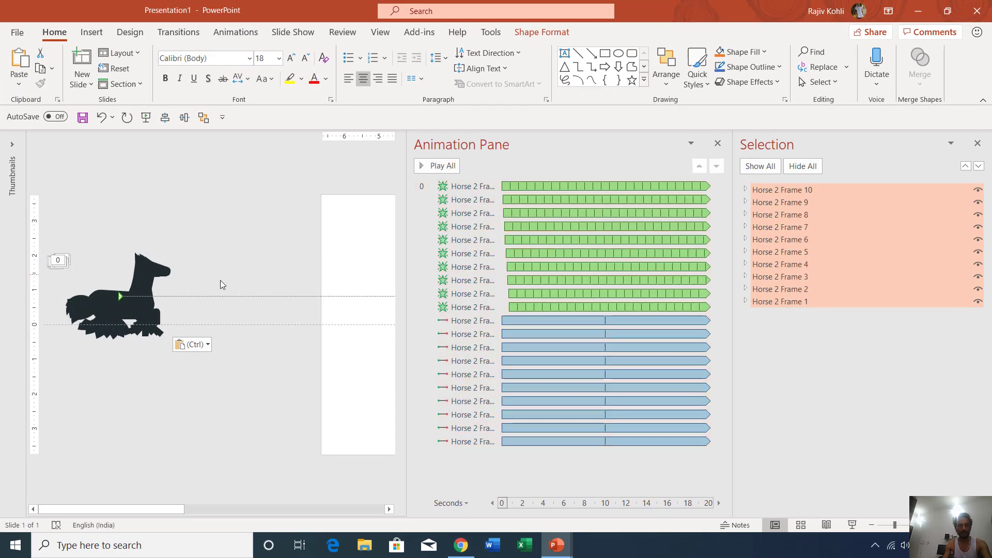
left_click(134, 282)
left_click_drag(155, 281, 362, 283)
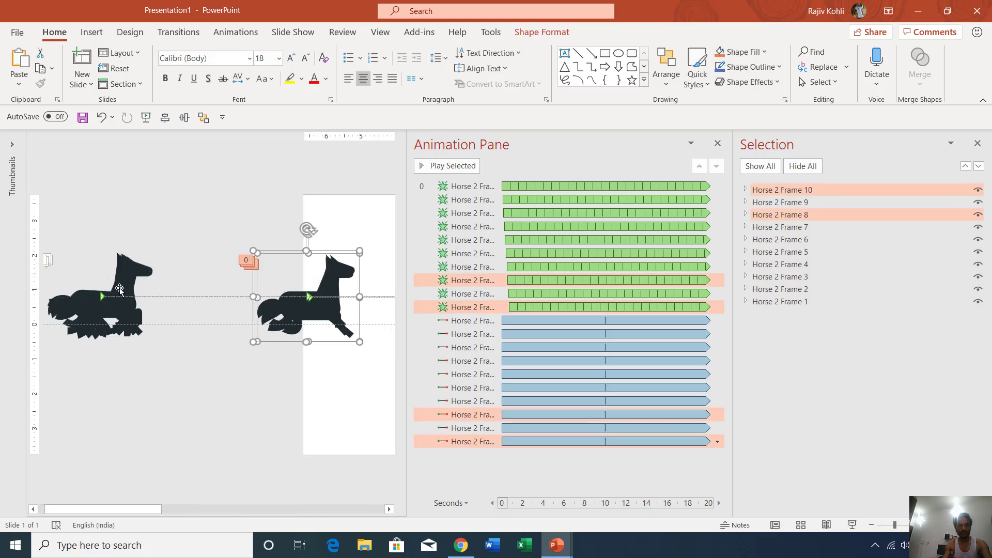
left_click(123, 291)
left_click_drag(123, 290, 244, 301)
left_click(119, 292)
left_click(236, 303, "shift")
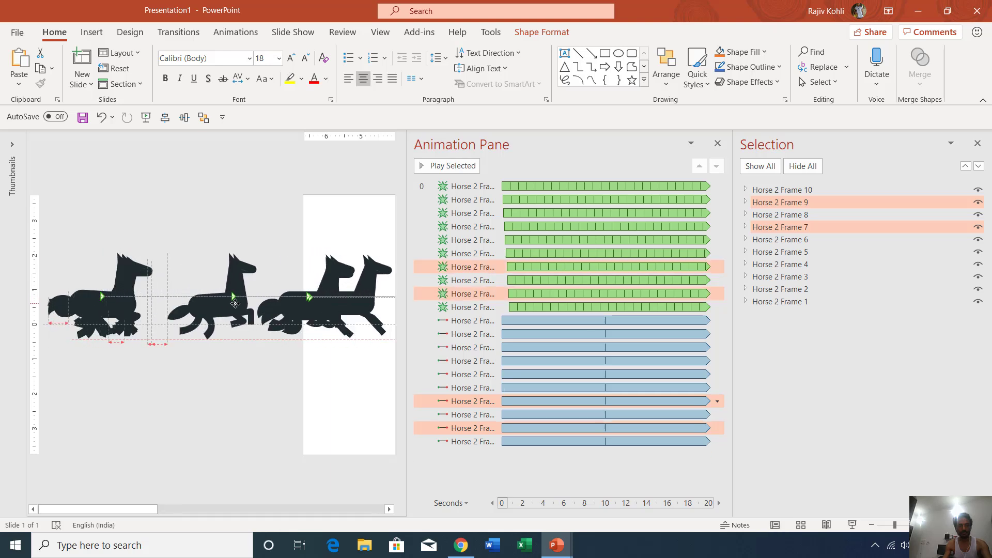
left_click_drag(124, 299, 206, 305)
left_click_drag(99, 310, 51, 313)
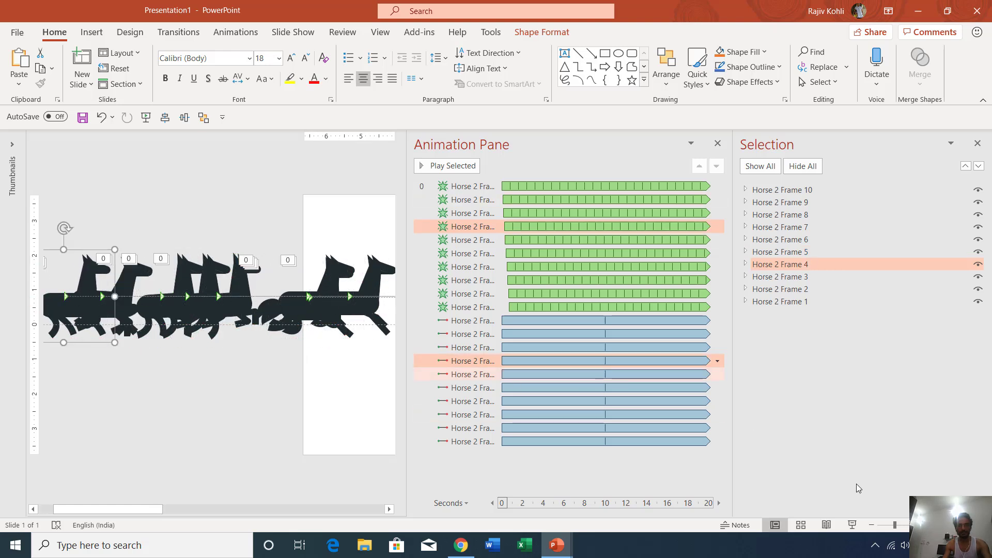
left_click(852, 525)
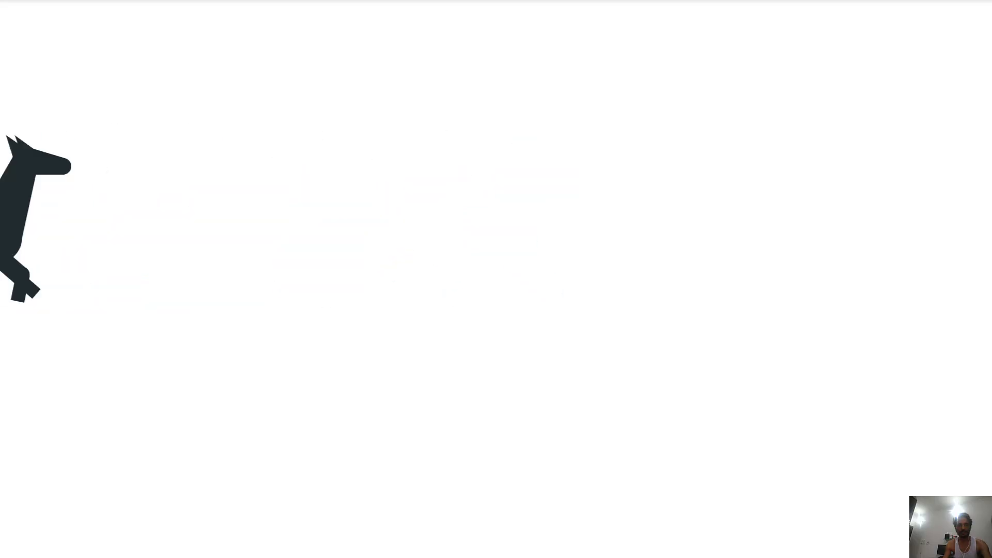
key("Escape")
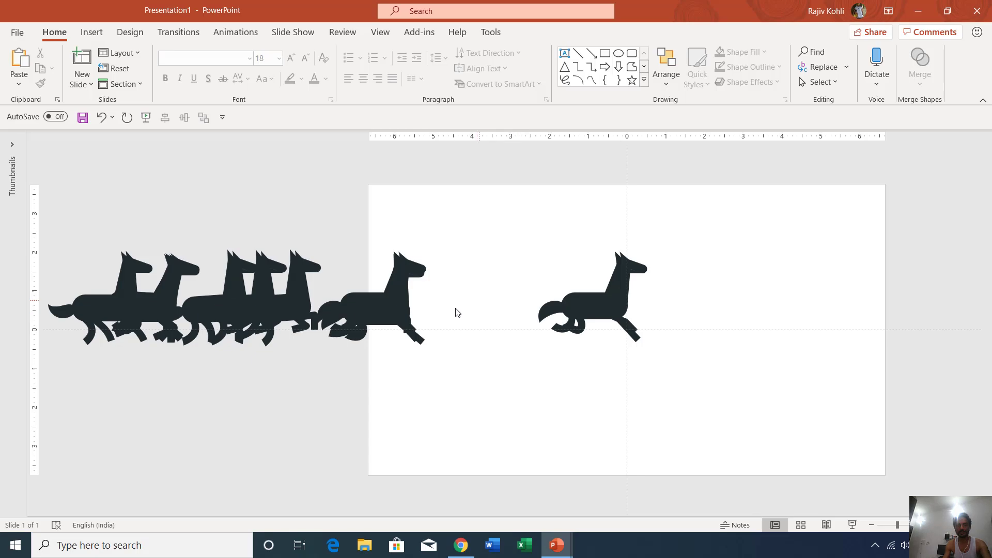
Ungroup the horse frame near the slide's centre and inspect the individual shapes it is made of.
left_click(618, 273)
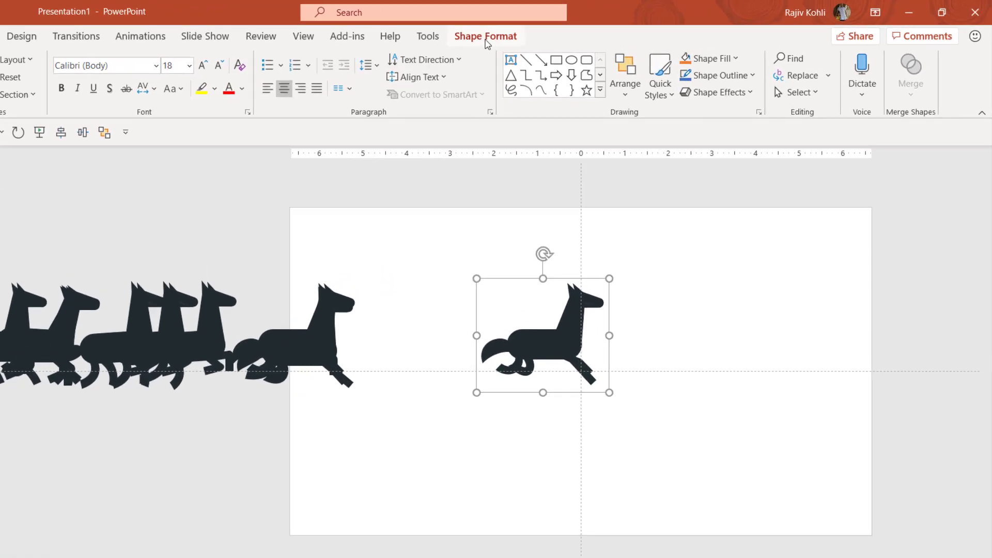
left_click(544, 38)
left_click(707, 80)
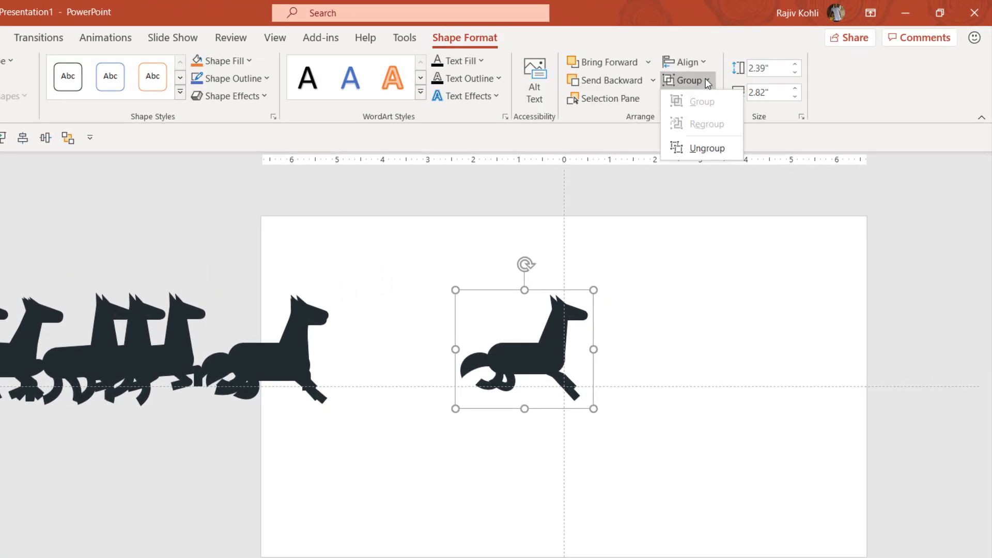
left_click(702, 149)
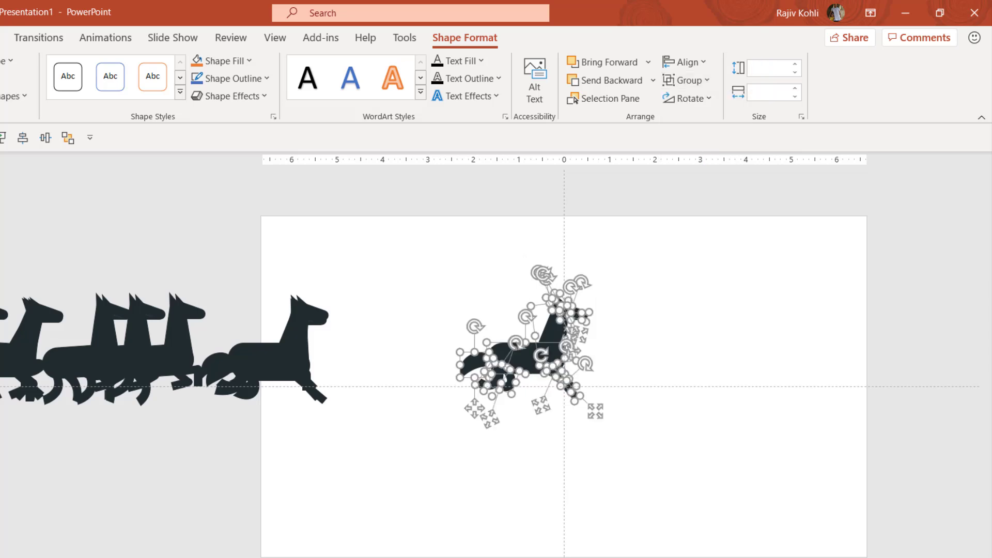
scroll(551, 331, "up", 5)
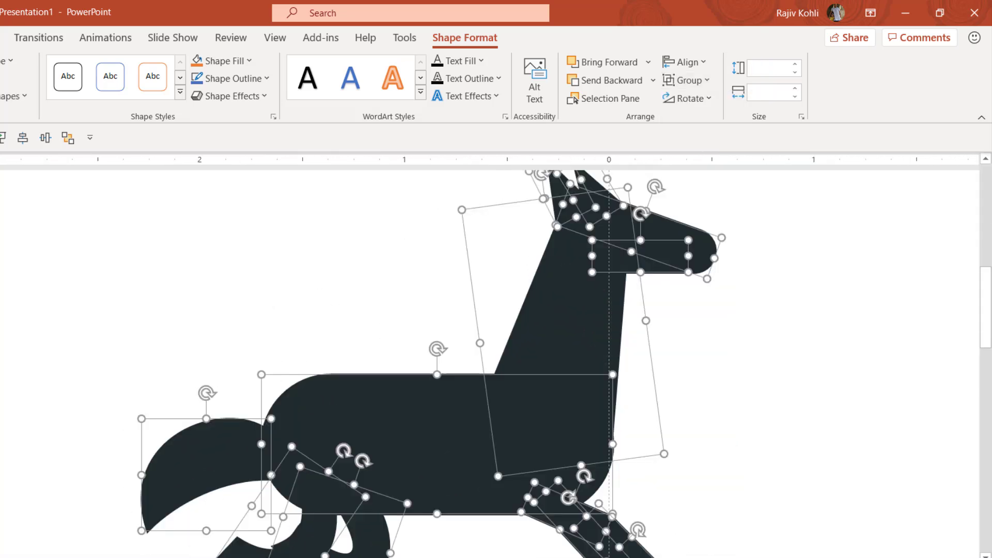
scroll(801, 522, "down", 2)
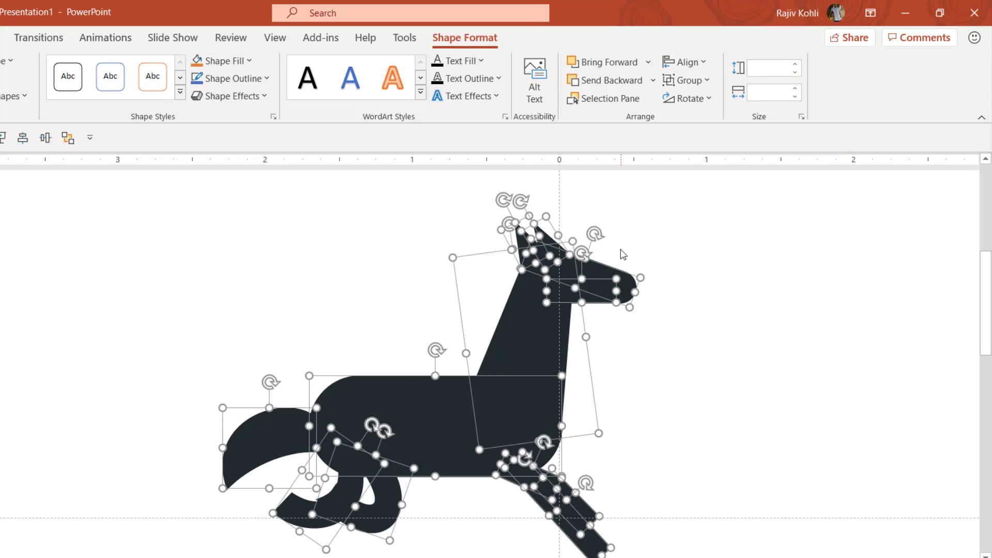
left_click(667, 287)
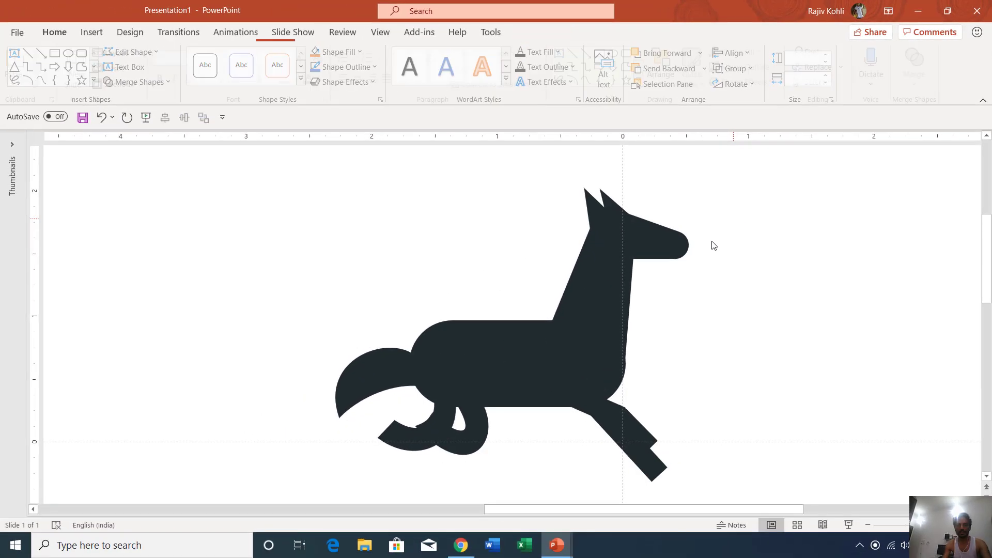
Look through the shape gallery for the Freeform line shape used for drawing horse parts.
left_click(100, 32)
left_click(240, 67)
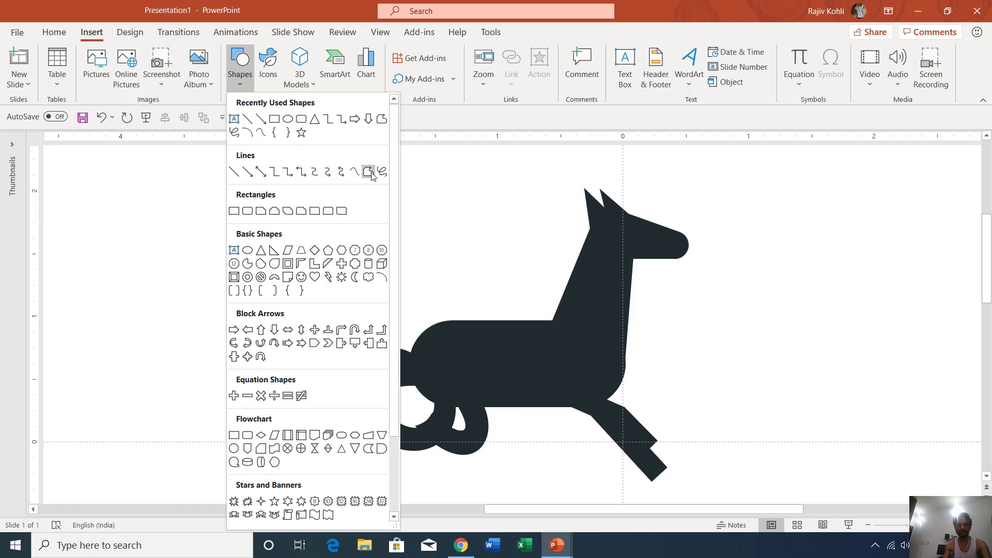
left_click(671, 308)
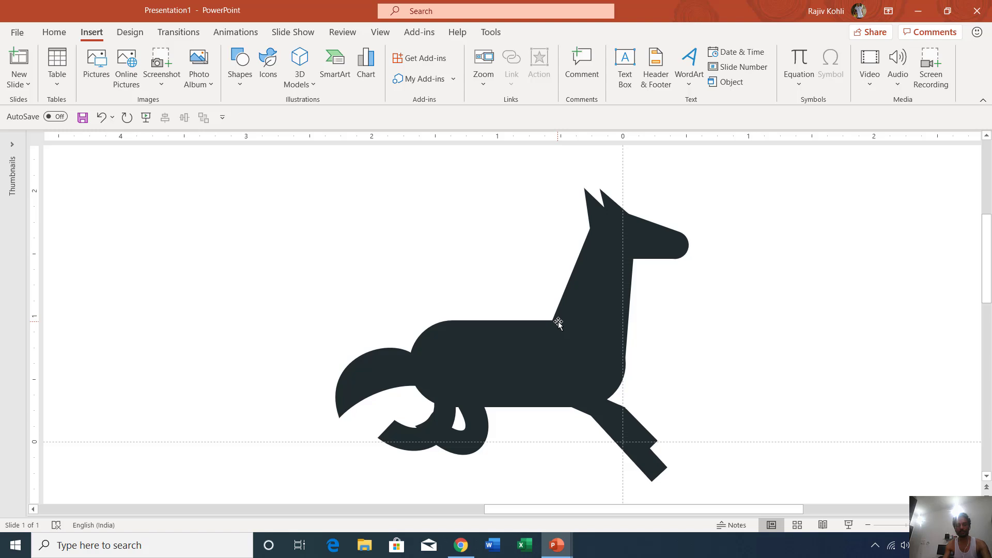
Duplicate all shapes of the ungrouped horse and place the copy beside the original at the same height, facing the empty slide area.
scroll(572, 307, "down", 3)
scroll(572, 307, "right", 5)
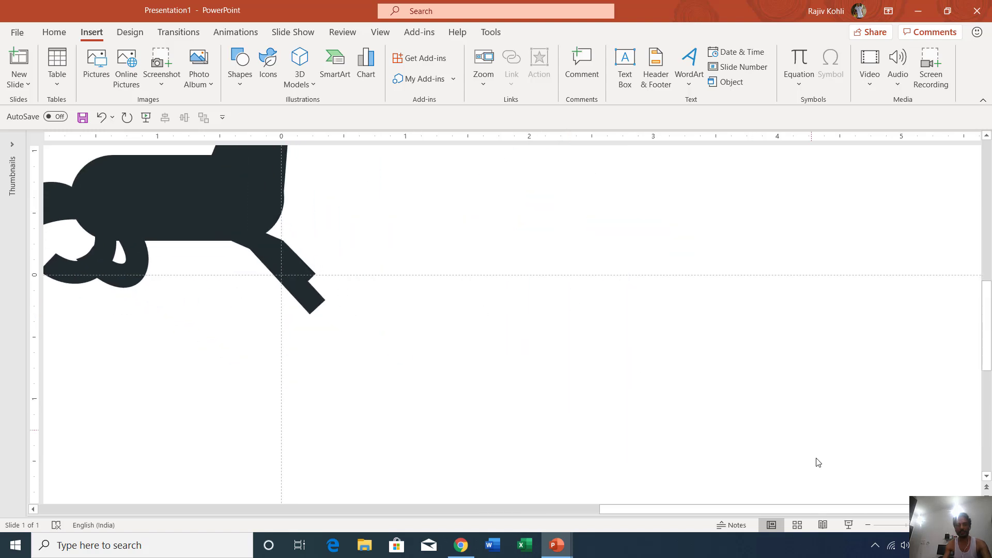
left_click_drag(908, 527, 898, 527)
left_click_drag(618, 173, 277, 407)
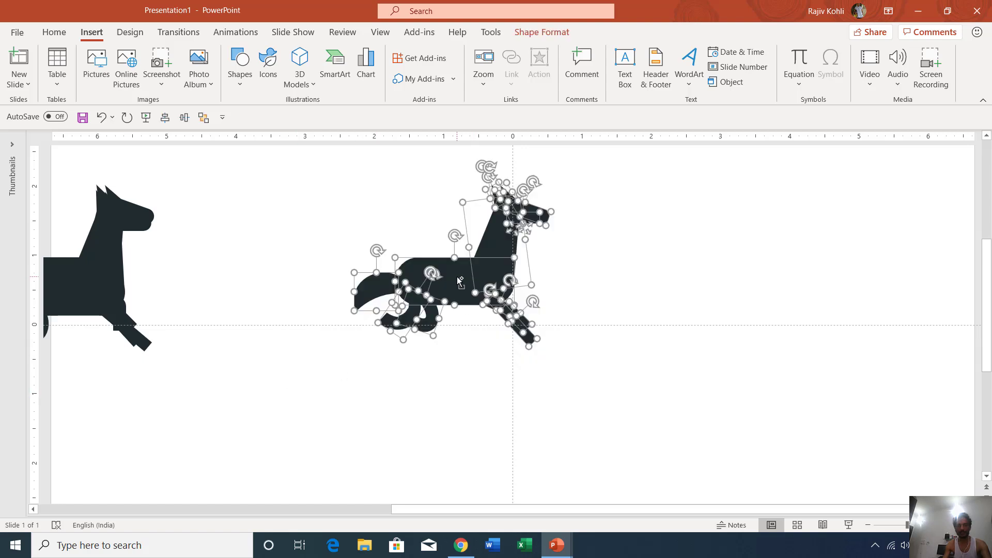
left_click_drag(490, 281, 710, 282)
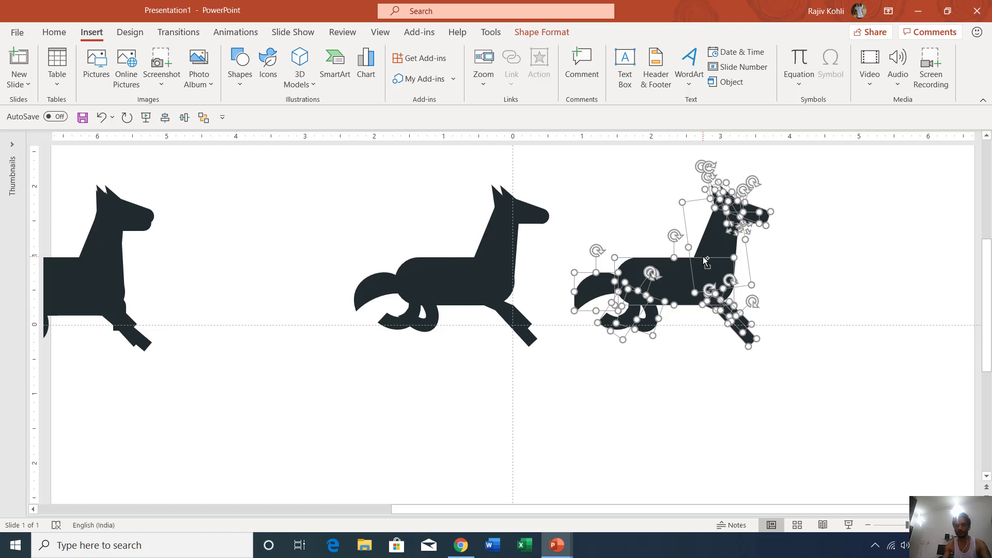
key("ctrl+z")
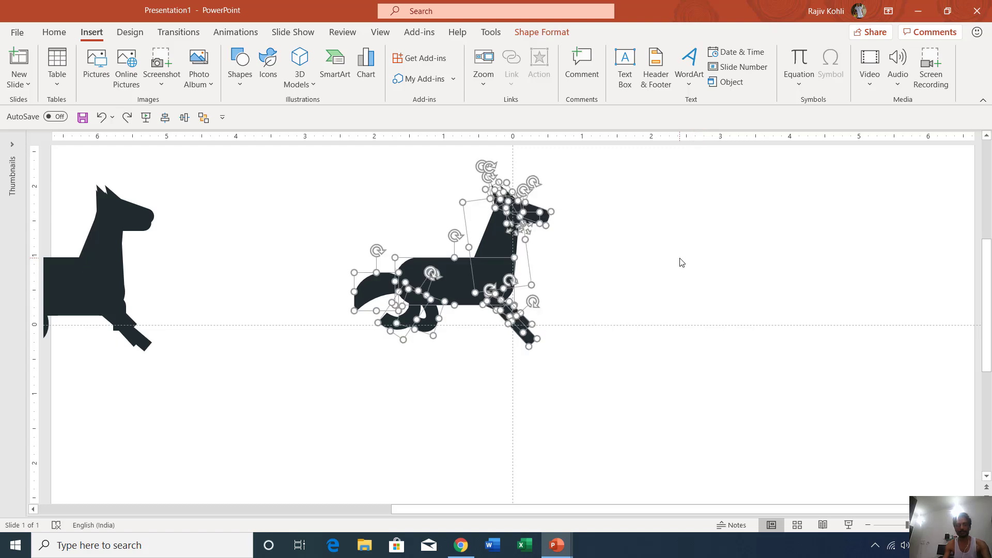
key("ctrl+d")
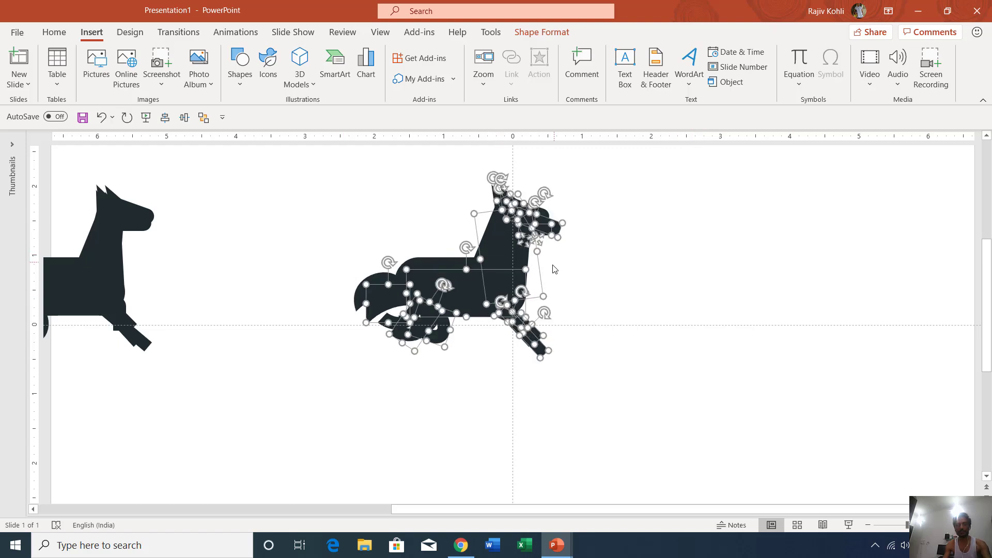
left_click(529, 273)
left_click_drag(668, 265, 704, 268)
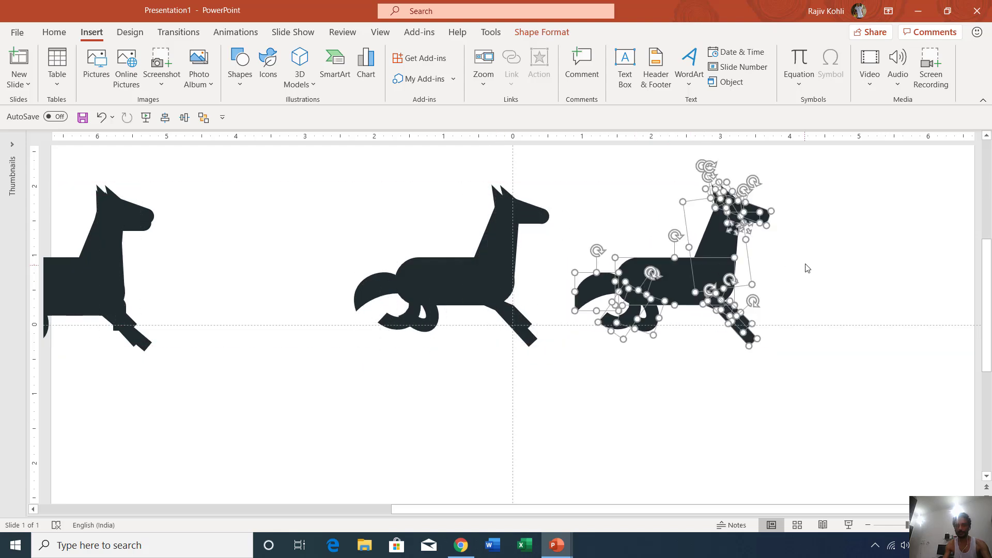
Edit the points of the duplicated horse's tail, bending its outer and lower edges upward to about 0.66" wide and 0.58" high.
left_click(594, 297)
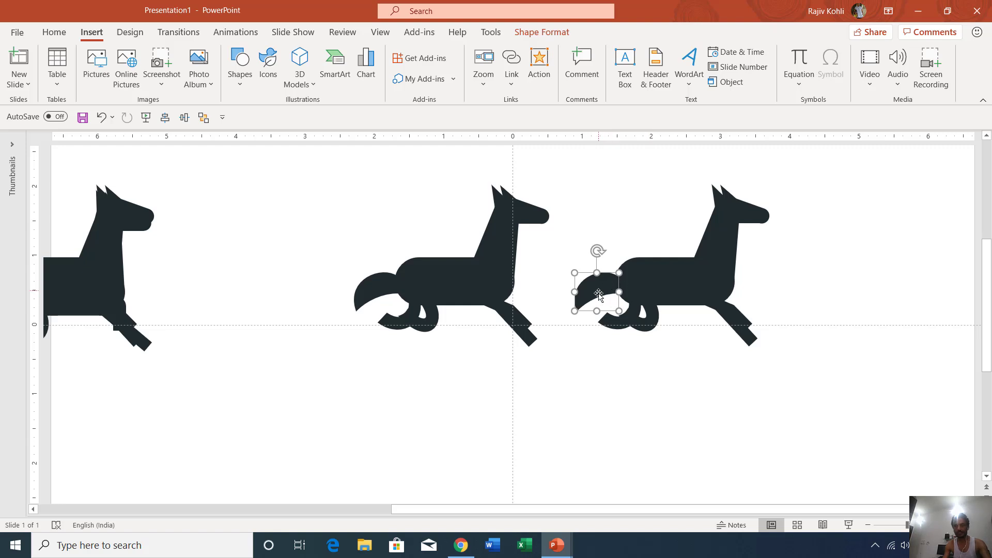
left_click(541, 32)
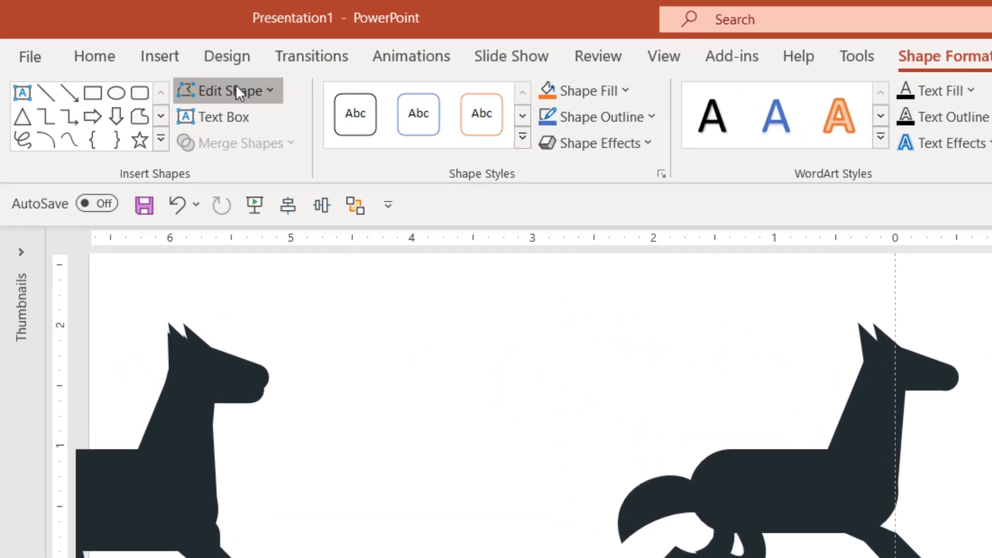
left_click(148, 56)
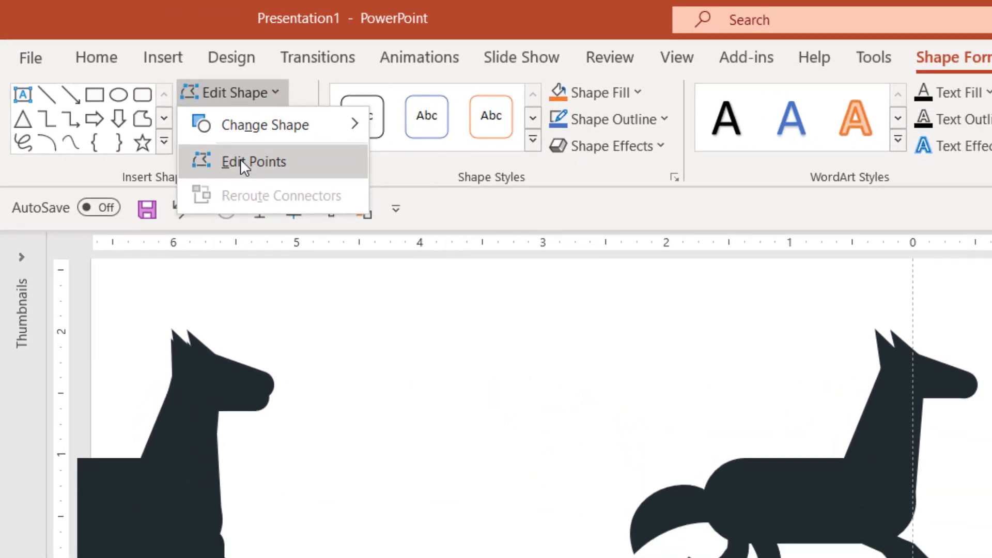
left_click(261, 174)
scroll(523, 392, "up", 2)
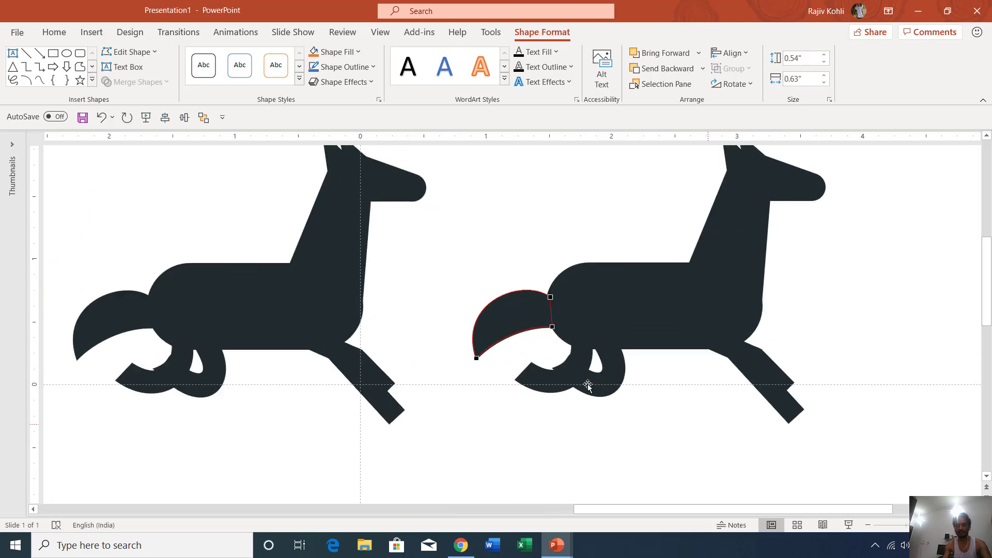
left_click(476, 356)
left_click_drag(456, 301, 446, 274)
left_click(553, 325)
left_click_drag(524, 327, 514, 289)
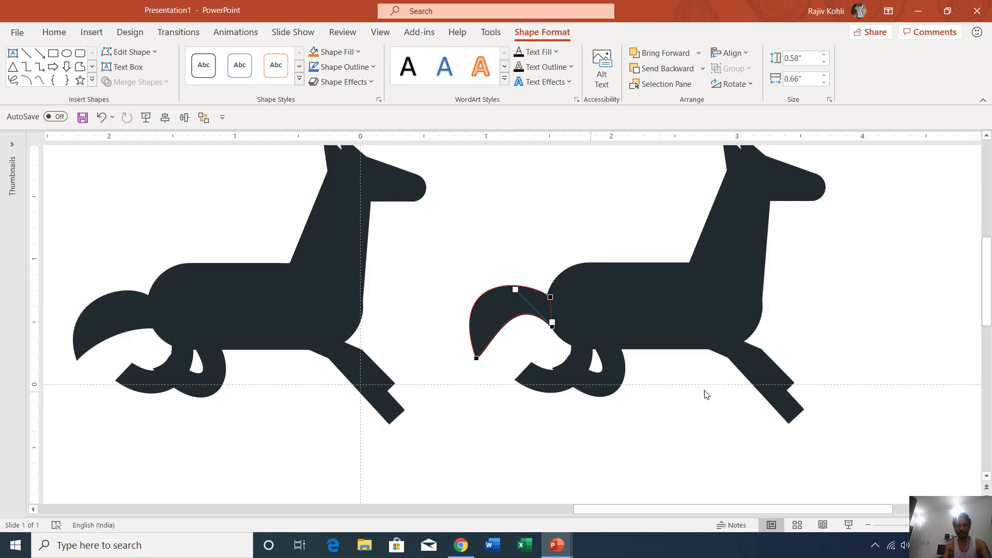
Add a 1" circle on the slide below the horse frames.
left_click_drag(905, 525, 886, 527)
left_click(392, 303)
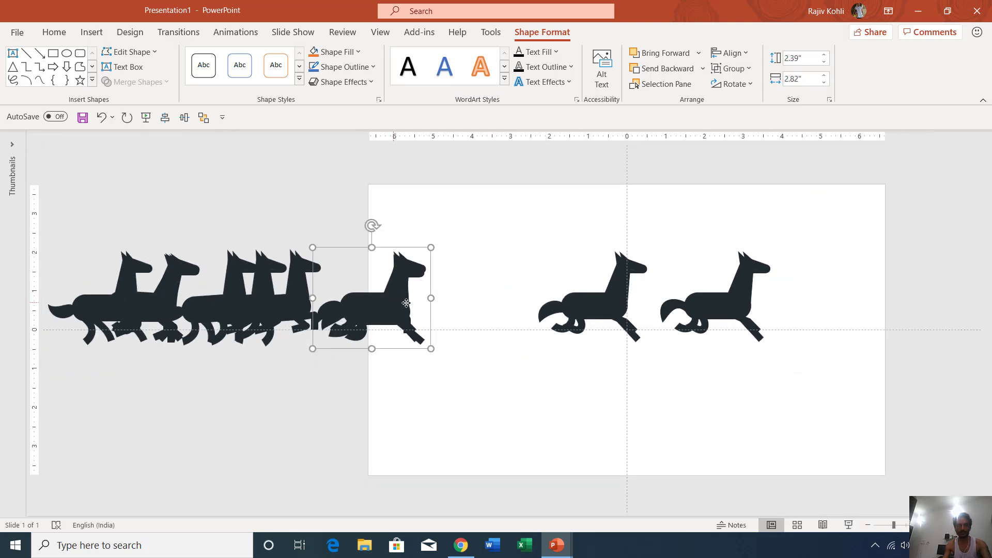
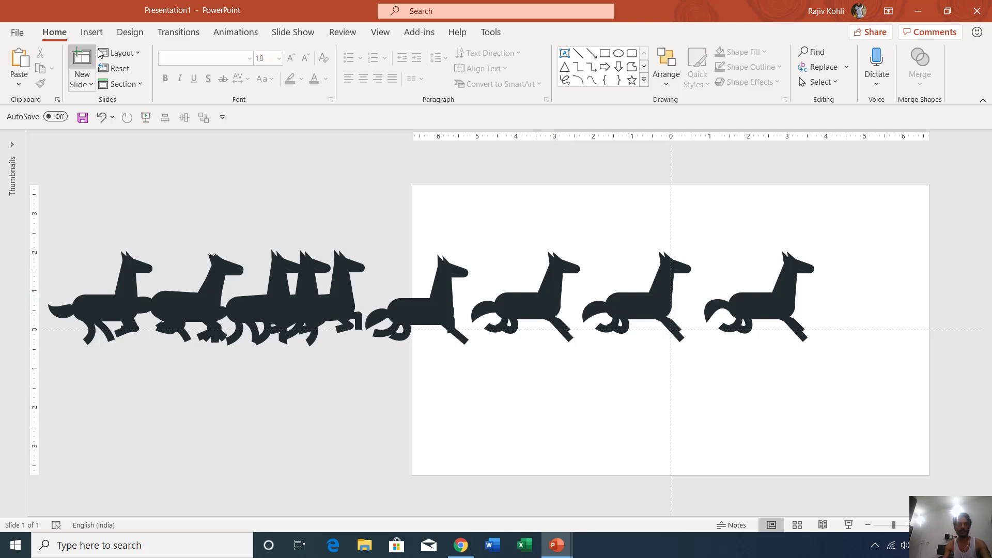
left_click(94, 34)
left_click(239, 70)
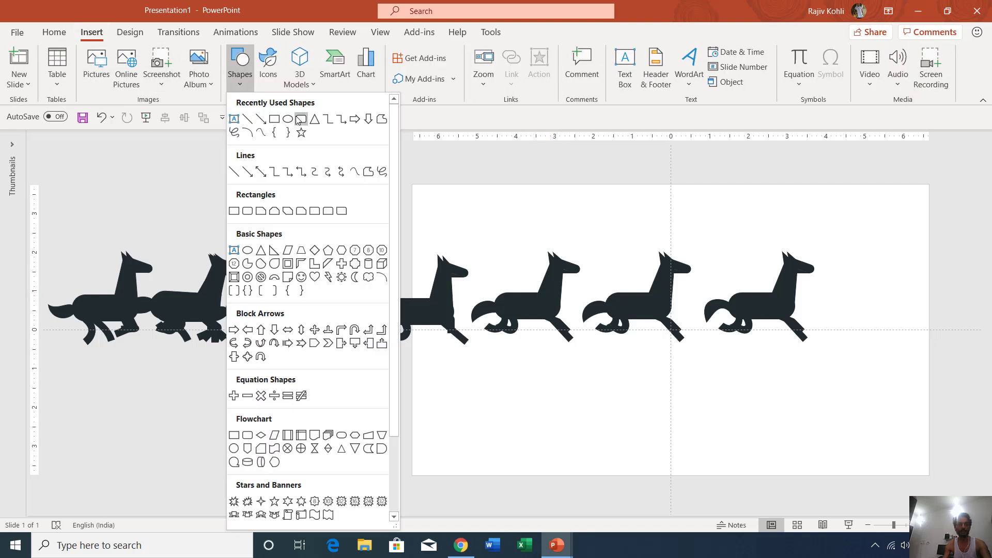
left_click(288, 119)
left_click(583, 379)
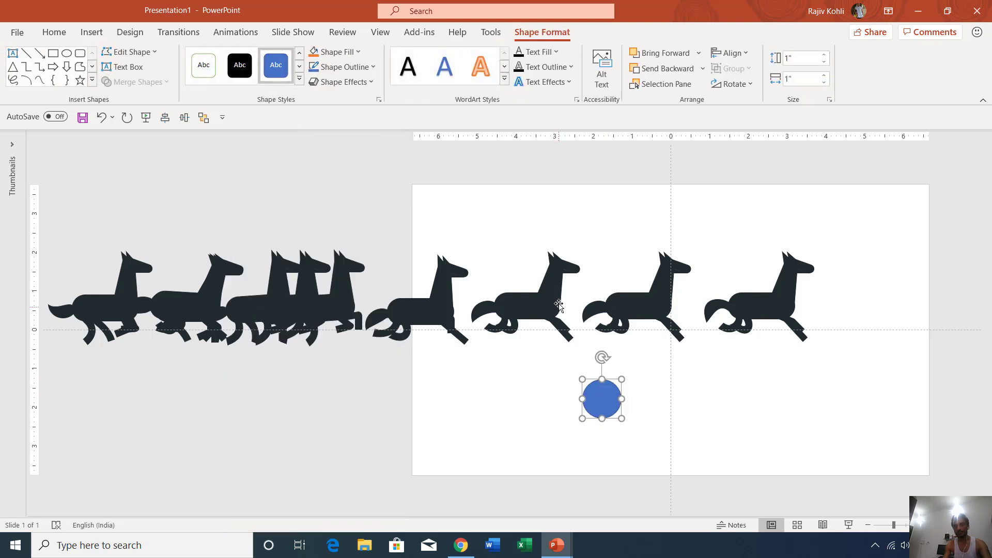
Copy the grouped horse frame's animations to the circle, and from the circle to the ungrouped horse's body, with Animation Painter.
left_click(554, 266)
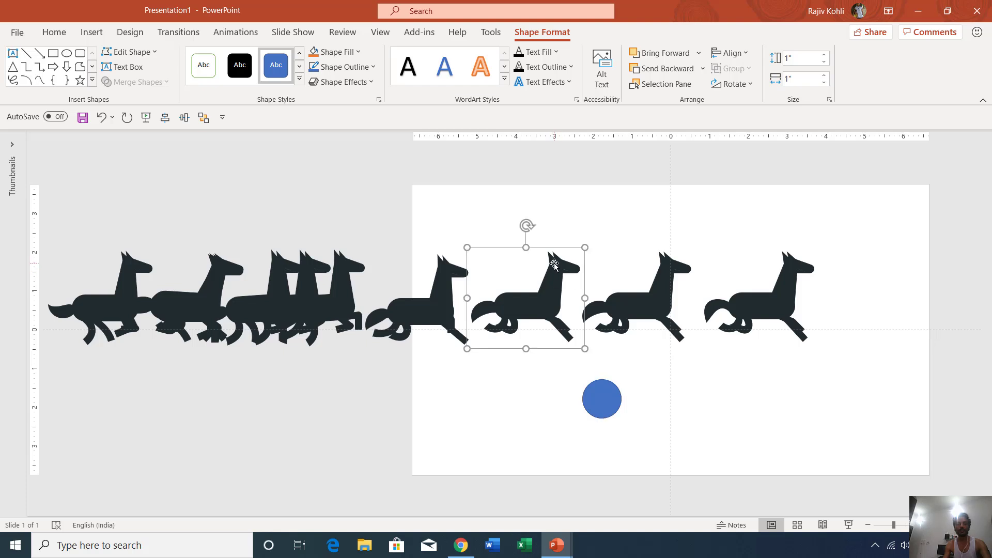
left_click(234, 32)
left_click(721, 52)
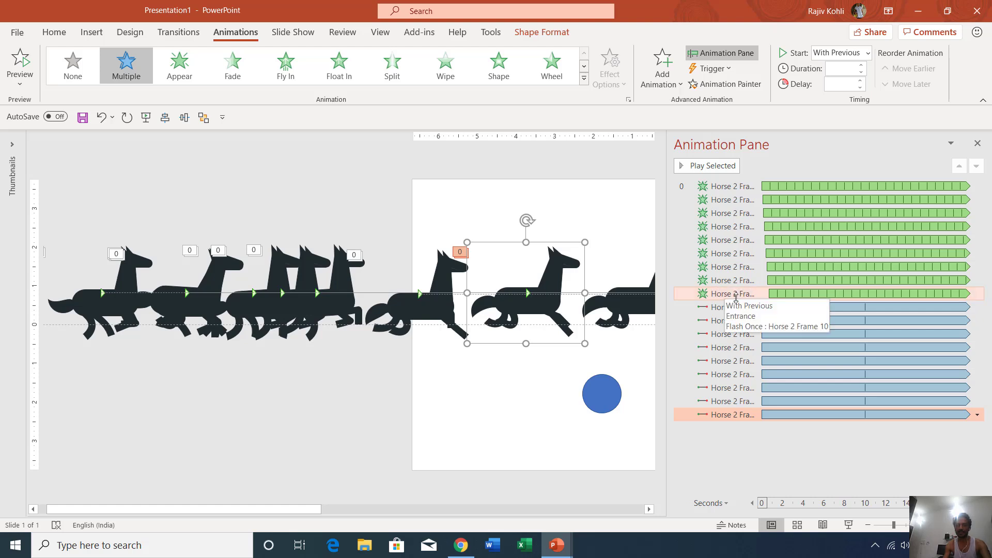
left_click(724, 84)
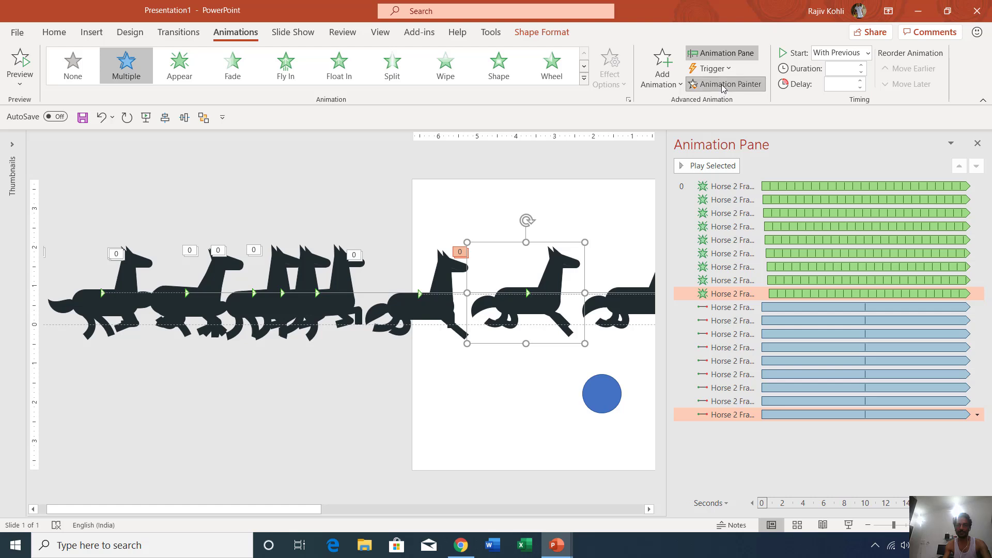
left_click(608, 396)
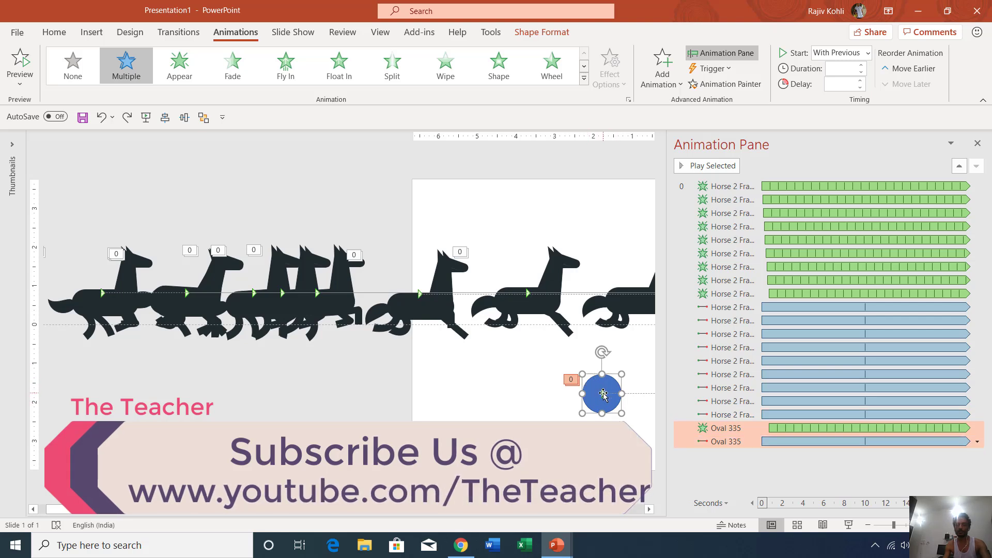
left_click(729, 87)
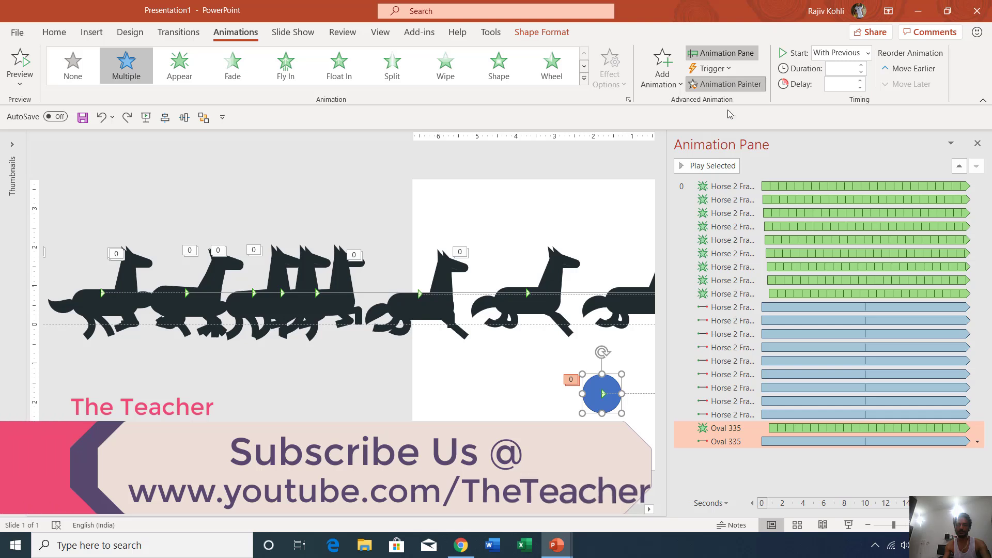
left_click(627, 309)
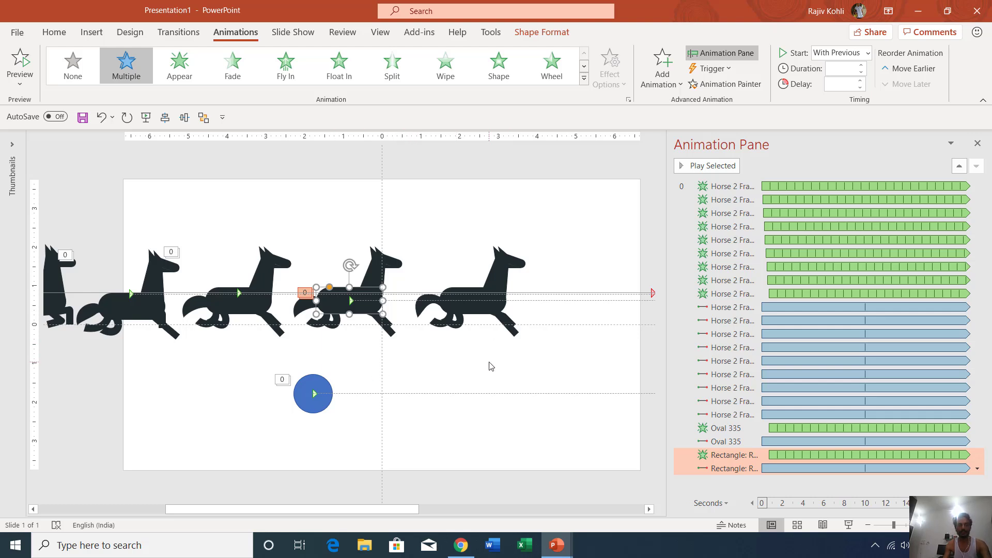
Close the practice presentation without saving and create a new blank presentation.
left_click(16, 33)
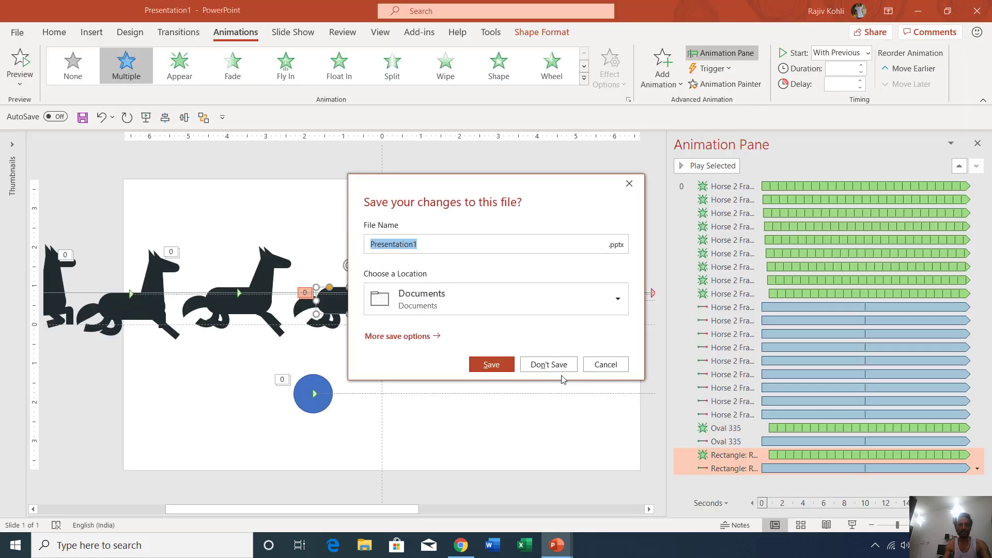
left_click(564, 365)
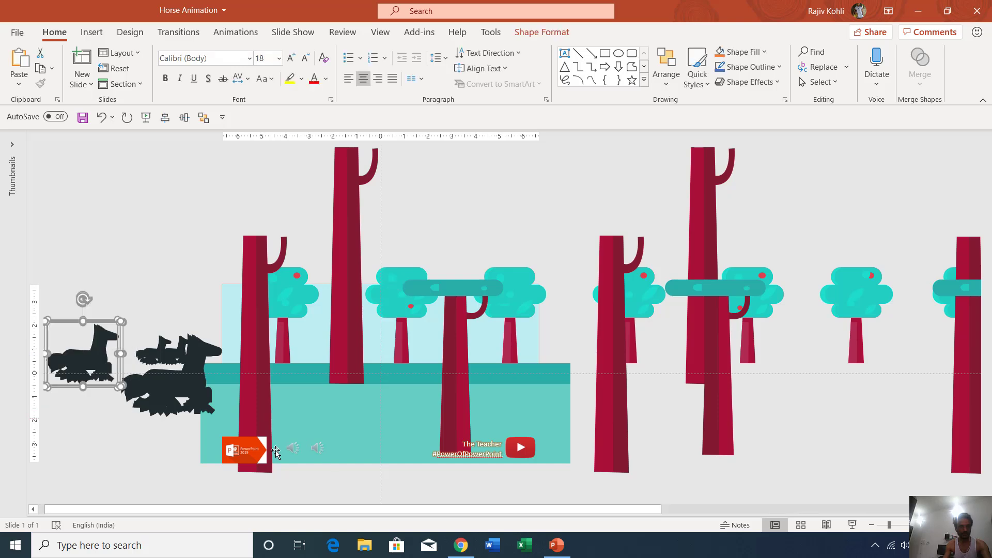
left_click(16, 34)
left_click(17, 95)
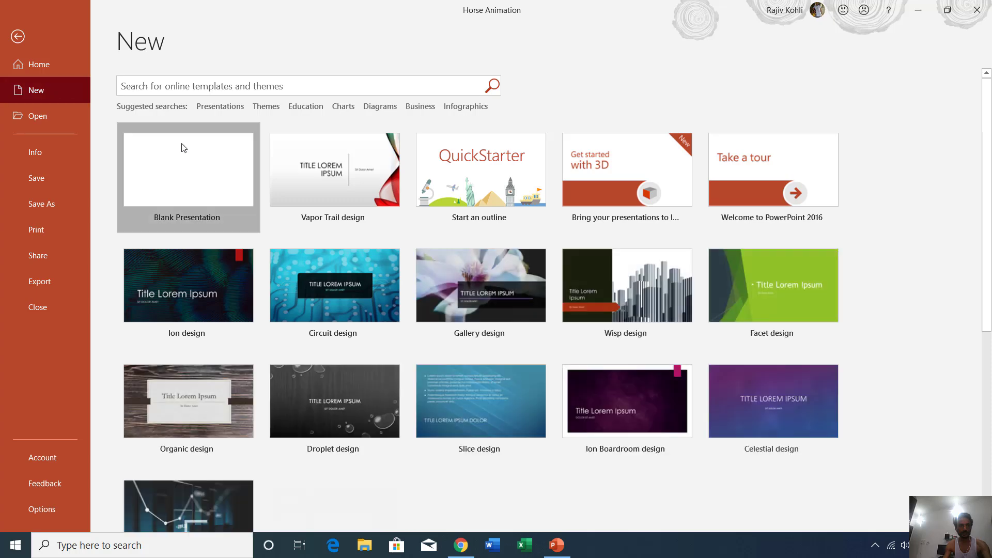
left_click(184, 148)
Paste the copied horse frames, switch the slide to a layout without placeholders, and move the frames onto the slide's left edge.
key("ctrl+v")
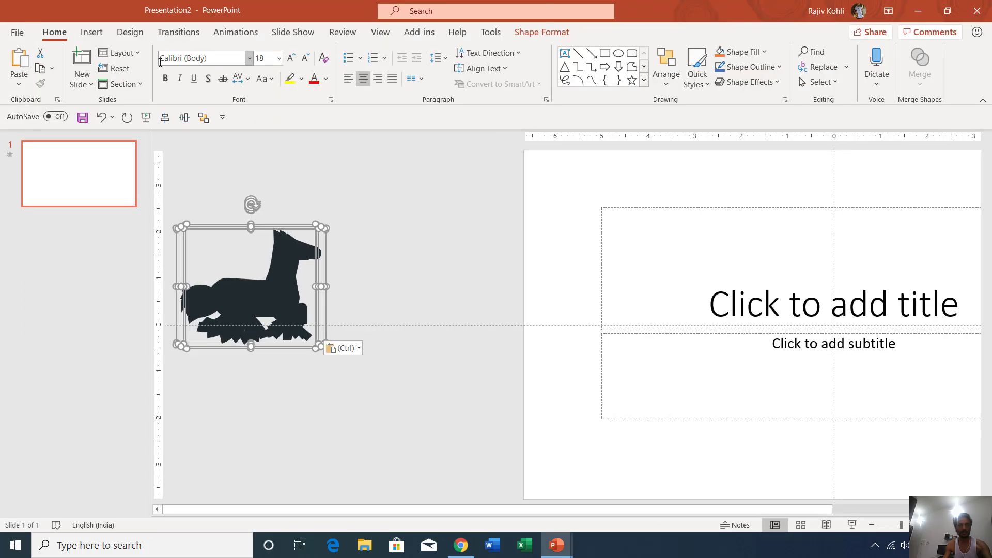
left_click(119, 52)
left_click(142, 257)
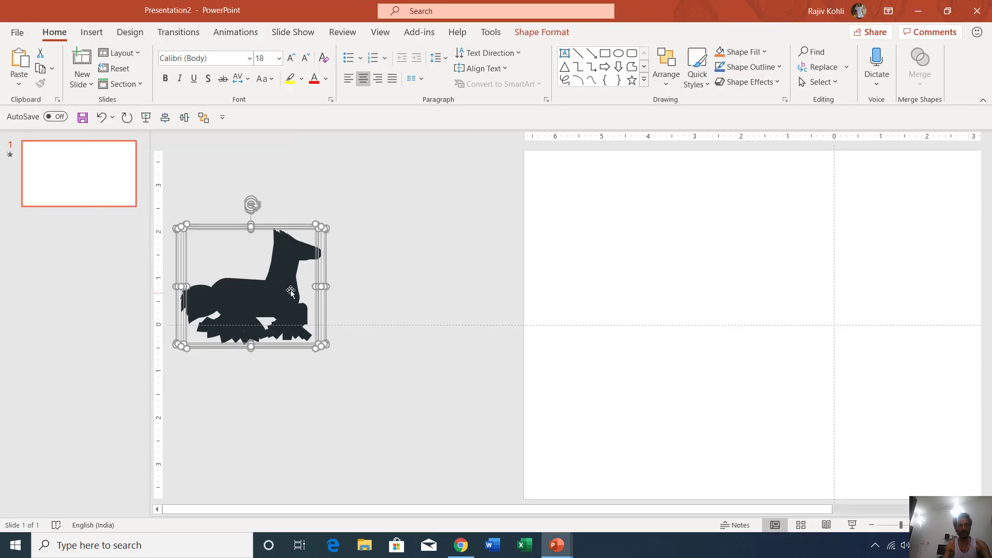
left_click_drag(287, 290, 607, 310)
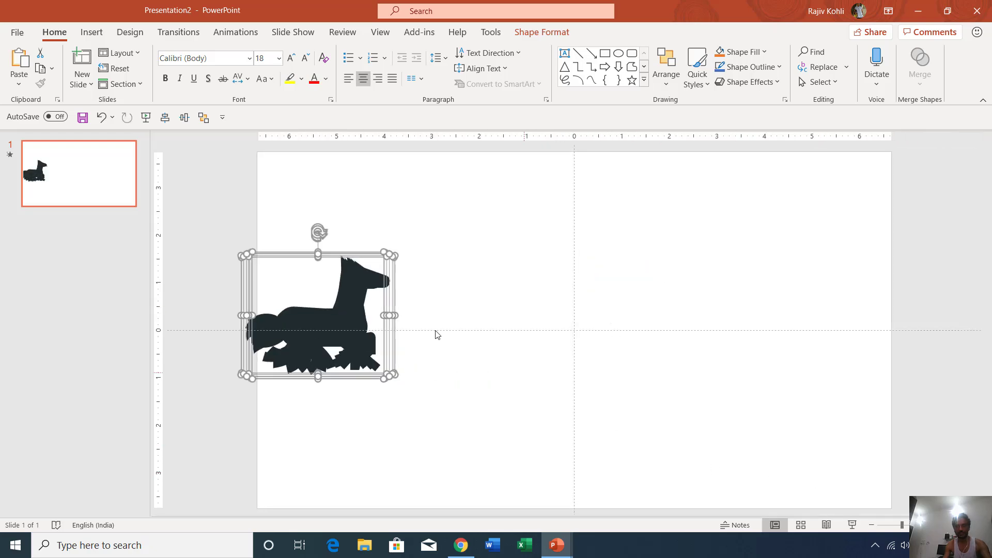
Show the list of the horse frames' animations and the list of objects on the slide.
left_click(247, 33)
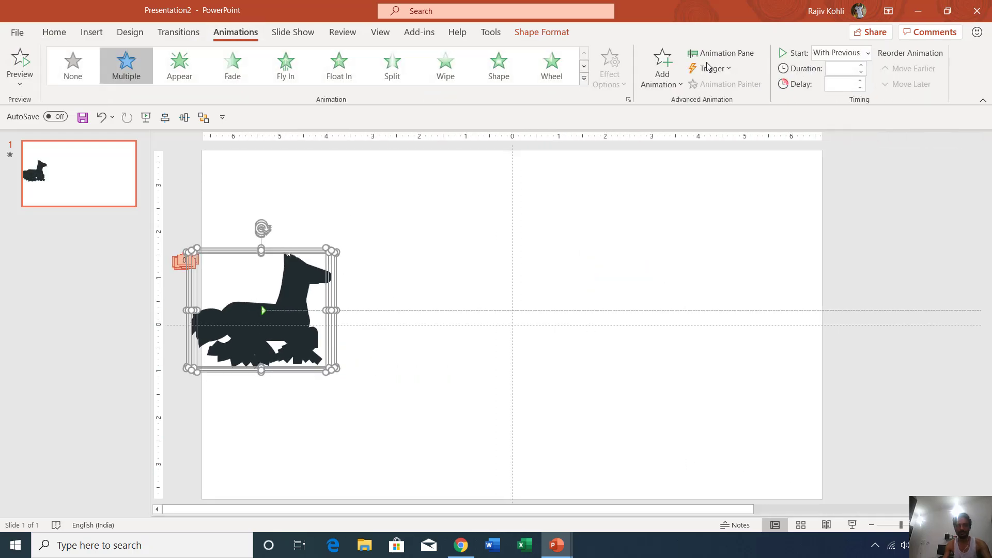
left_click(722, 53)
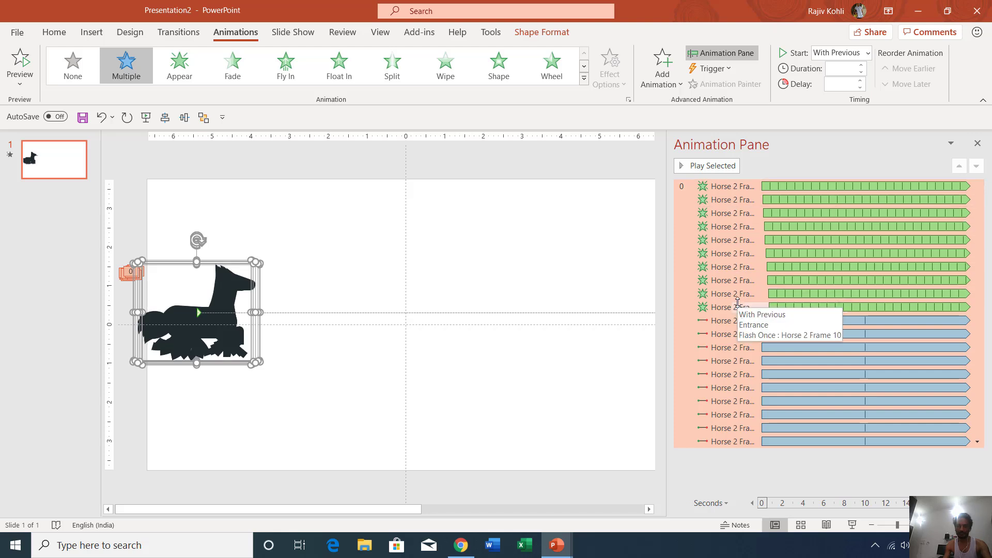
left_click(533, 246)
left_click(54, 32)
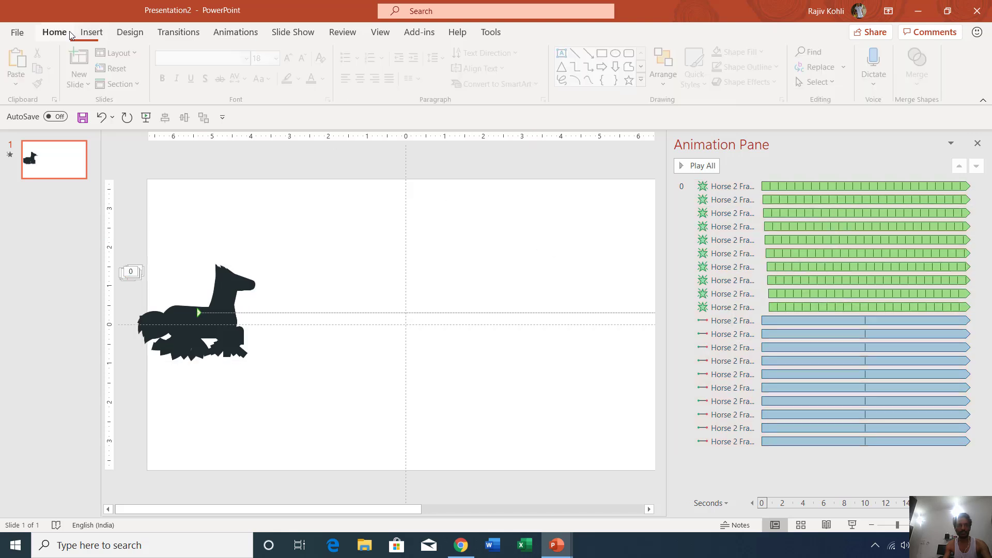
left_click(815, 83)
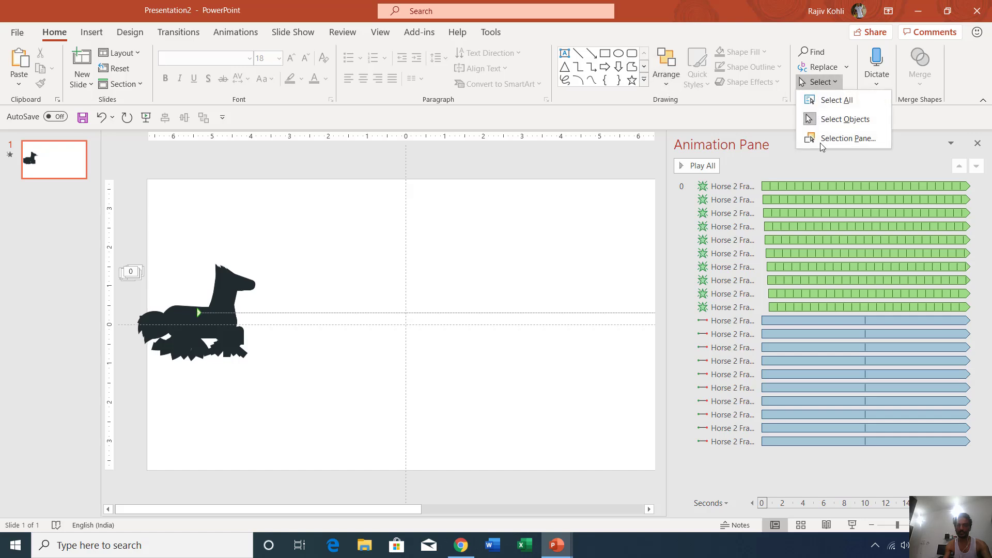
left_click(847, 139)
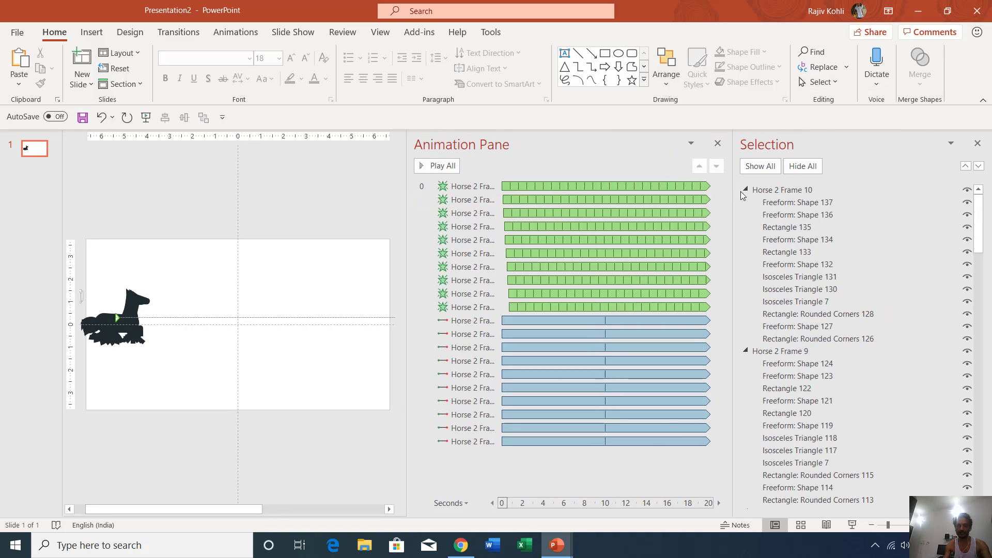
Collapse the object groups Horse 2 Frame 10 through Horse 2 Frame 1 so only the frame names are listed.
left_click(744, 189)
left_click(744, 202)
left_click(745, 215)
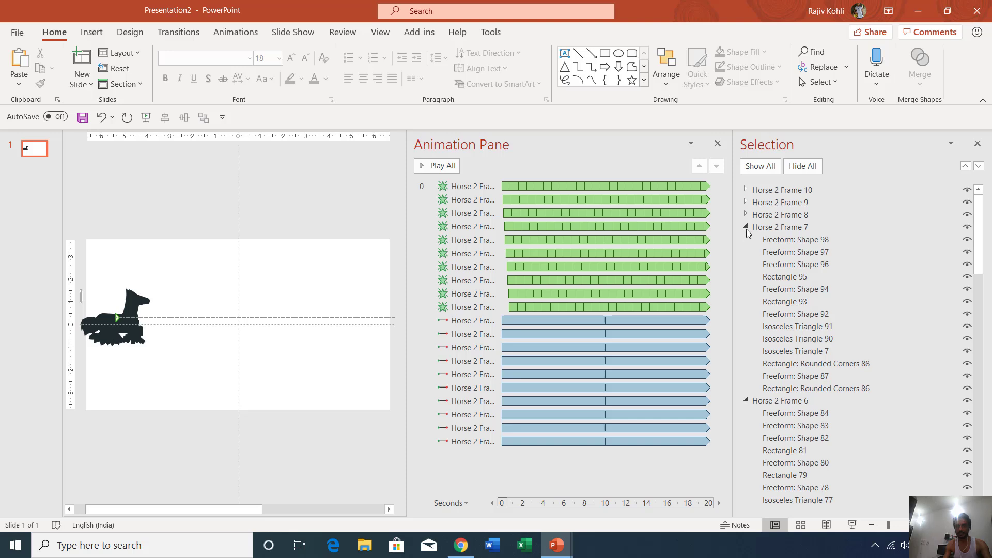
left_click(745, 227)
left_click(745, 239)
left_click(745, 252)
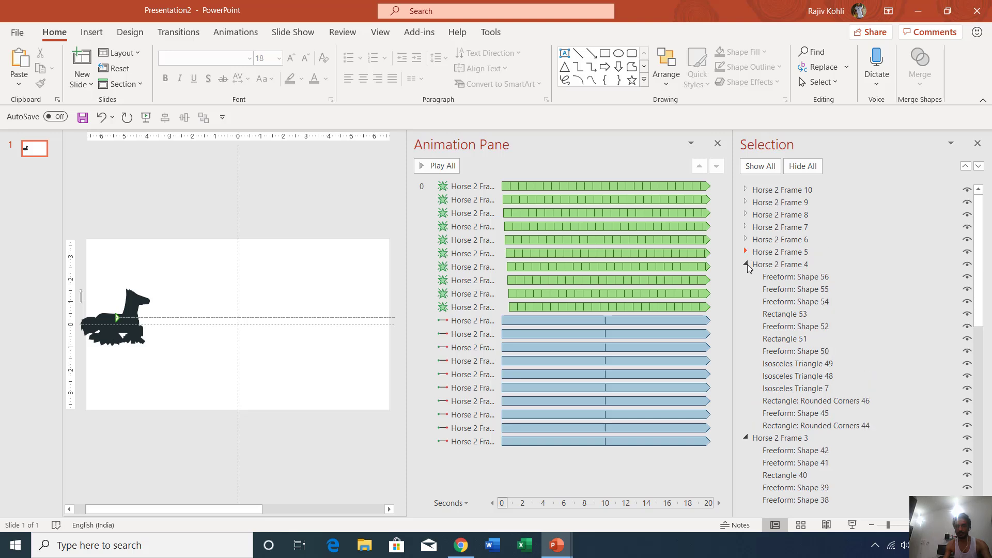
left_click(744, 264)
left_click(746, 277)
left_click(746, 289)
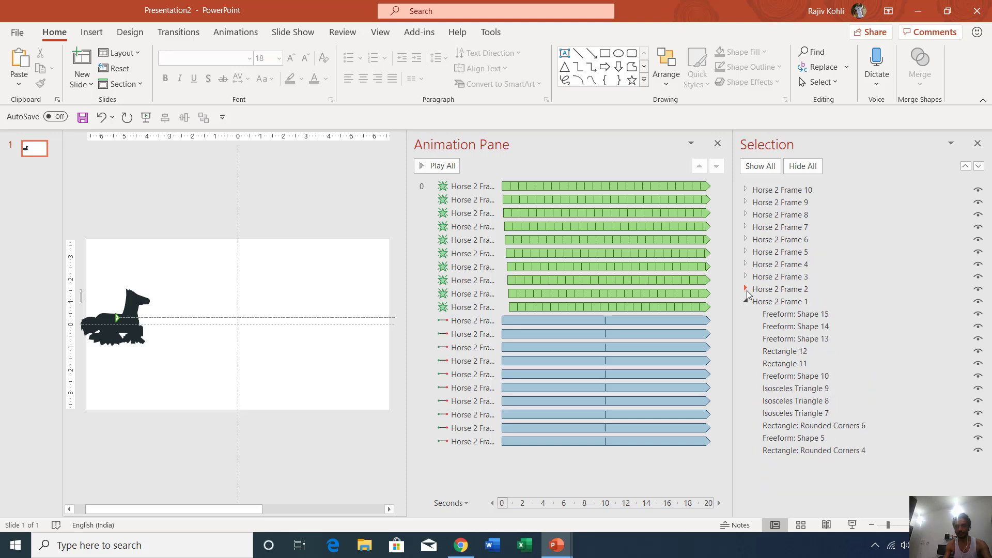
left_click(745, 301)
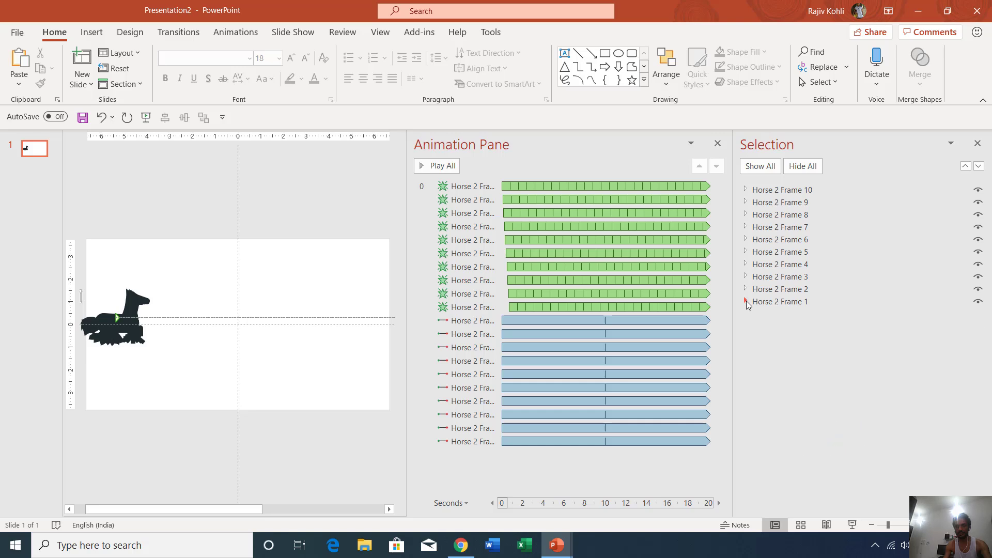
Select all the Flash Once entrance animations of the horse frames and check their start setting and duration.
left_click(479, 188)
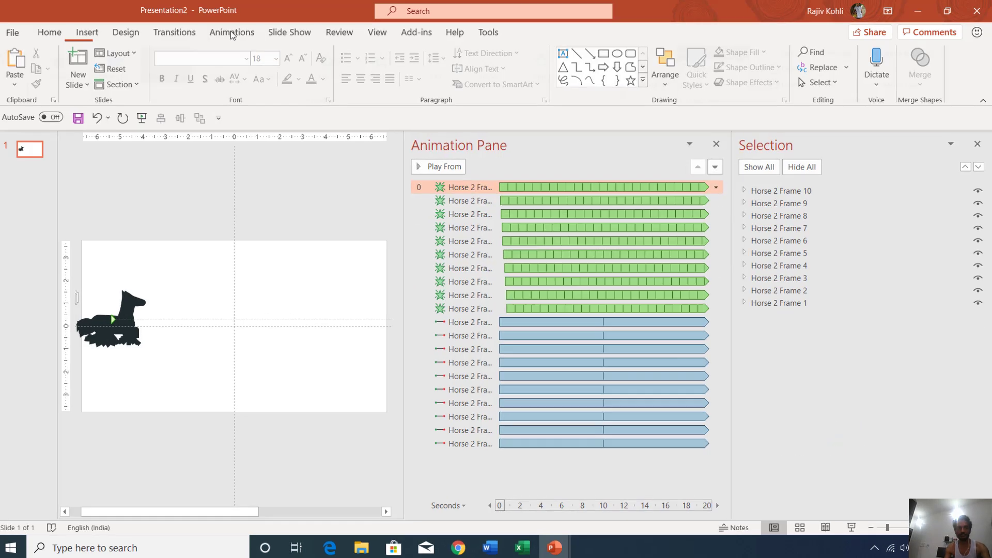
left_click(235, 32)
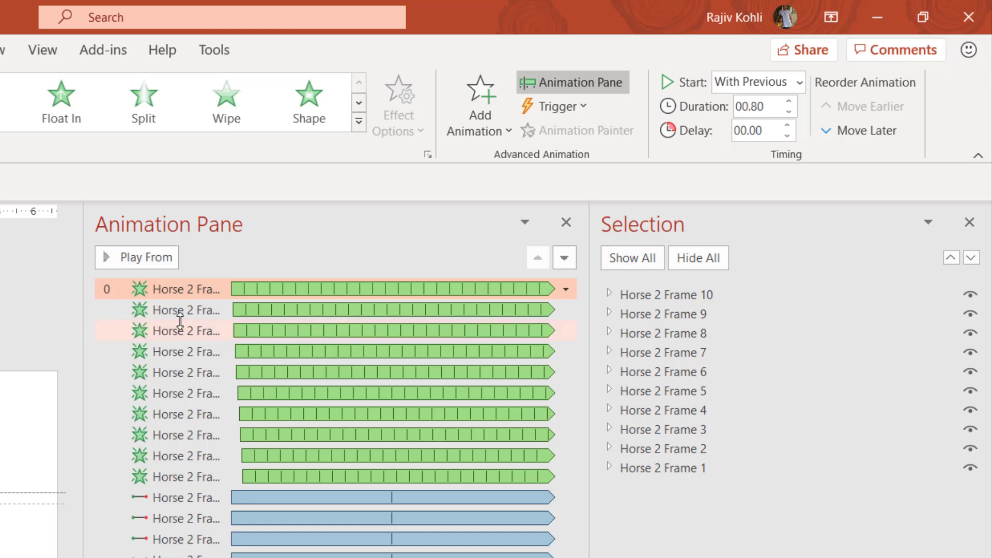
left_click(188, 477, "shift")
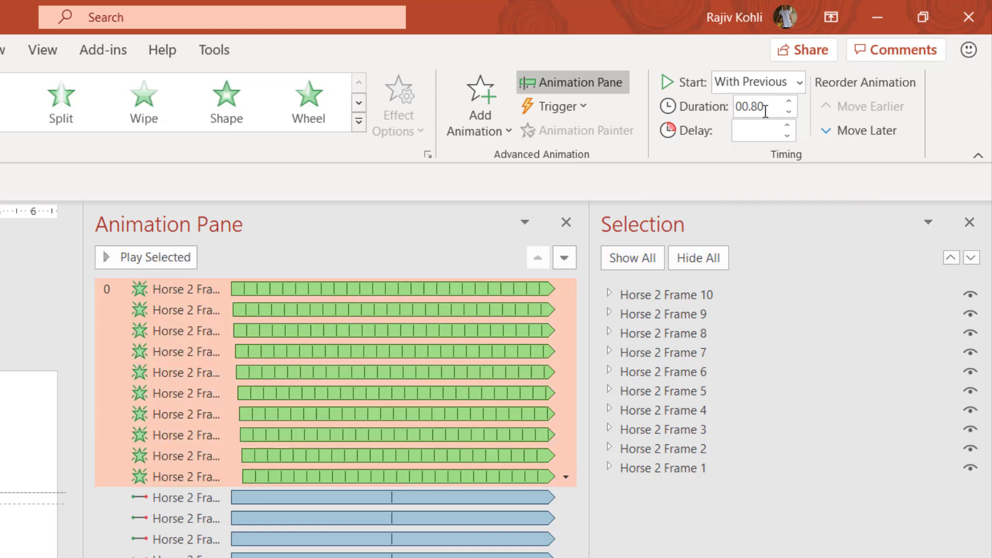
Compare the delays of the Flash Once entrance animations for horse frames 2 to 5.
left_click(197, 310)
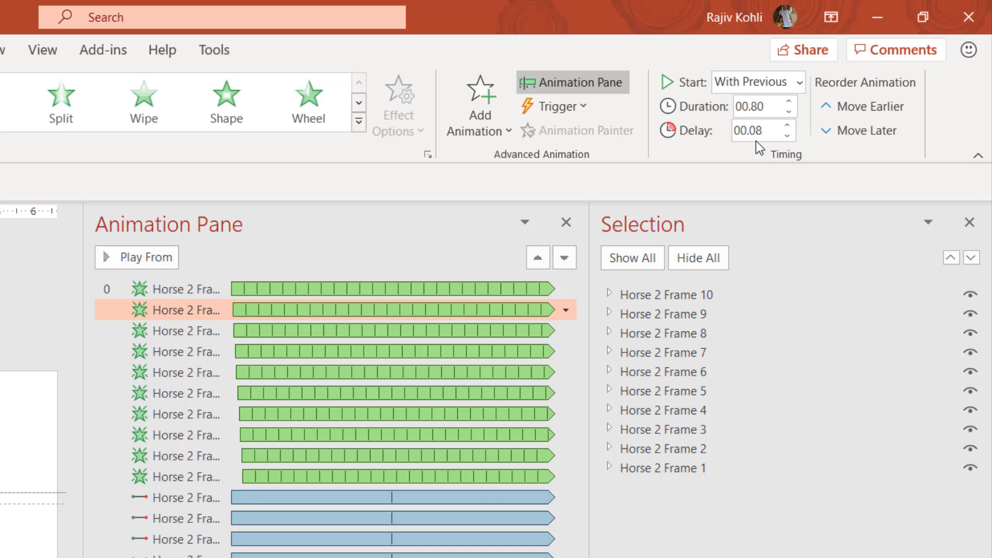
left_click(214, 330)
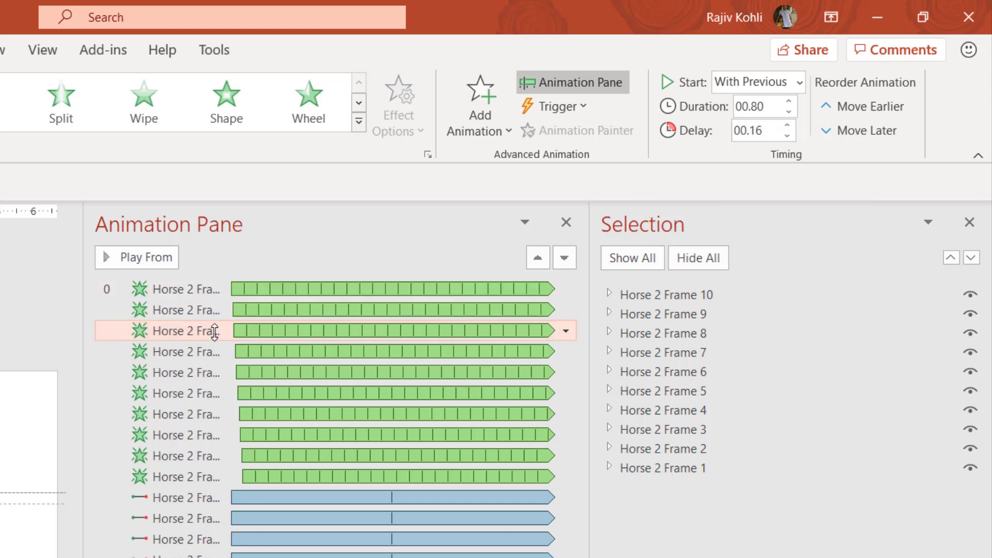
left_click(186, 351)
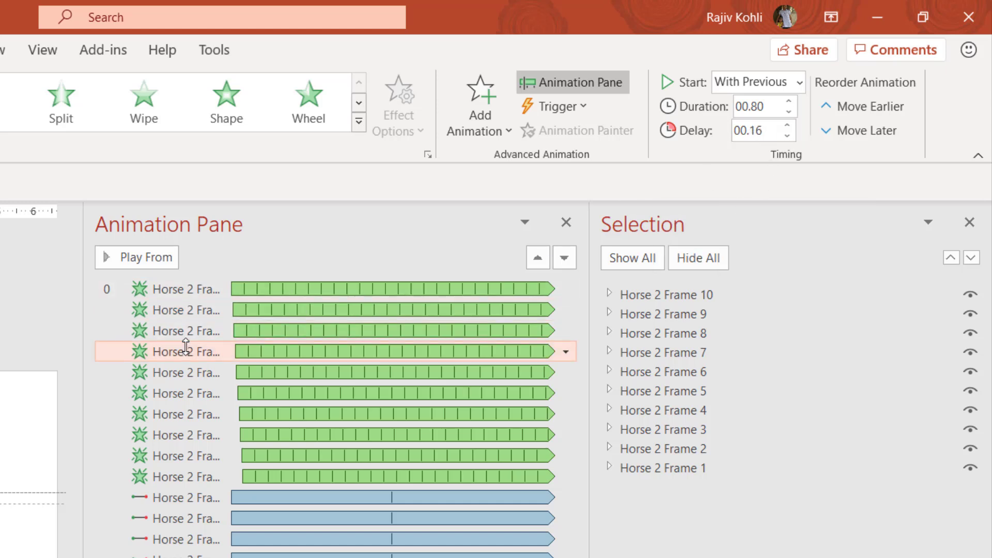
left_click(176, 372)
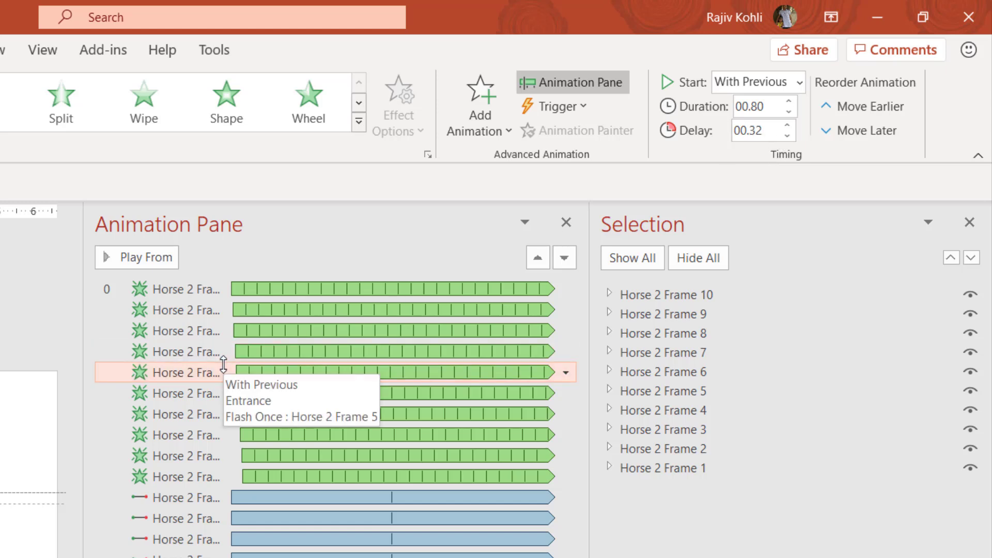
left_click(206, 310)
left_click(202, 330)
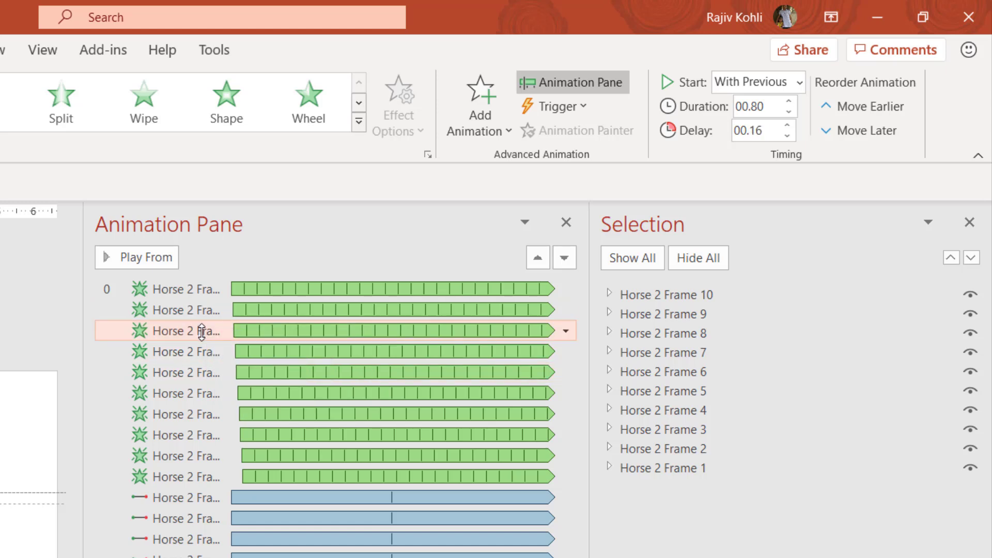
left_click(202, 352)
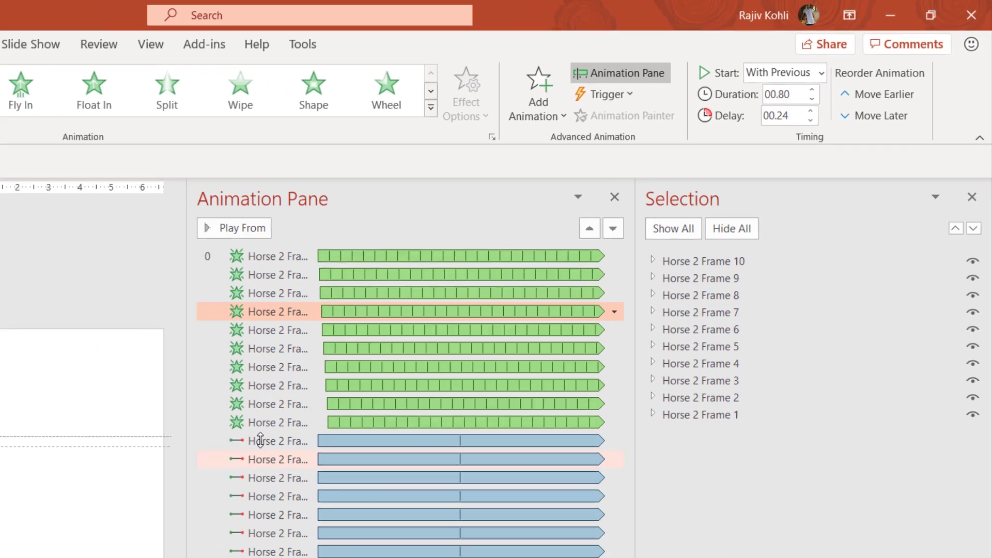
Check the timing of the first horse frame's motion path and play the slide show to watch the horse run.
left_click(186, 497)
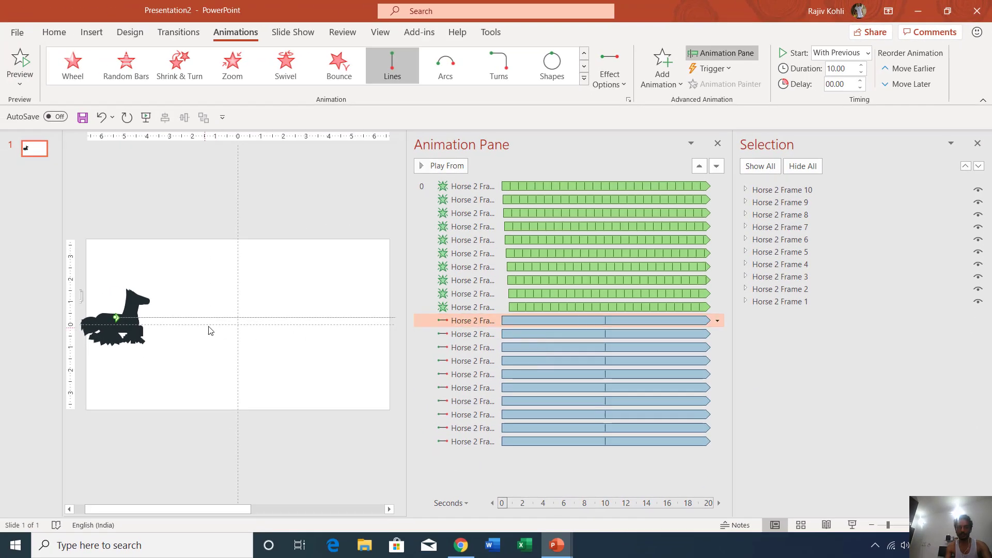
left_click(855, 525)
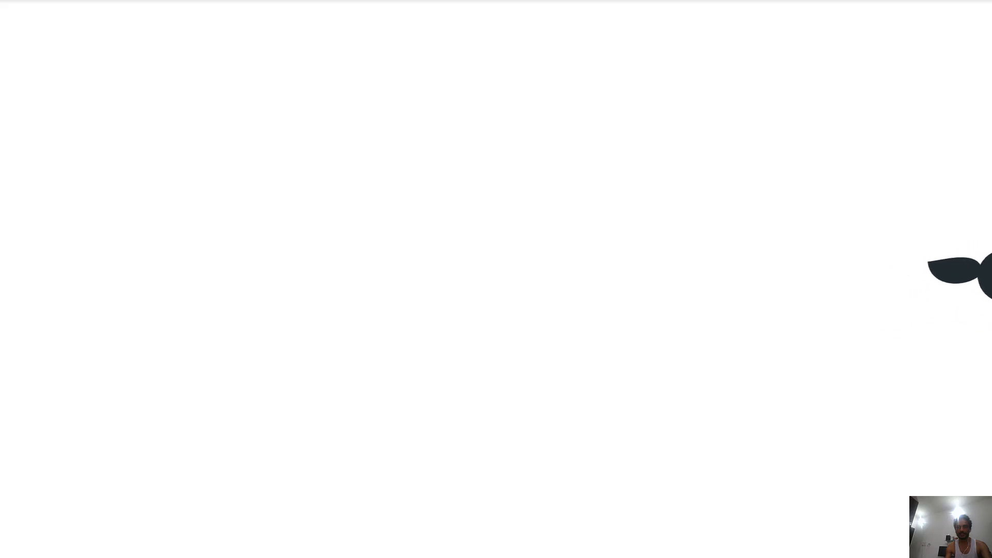
key("Escape")
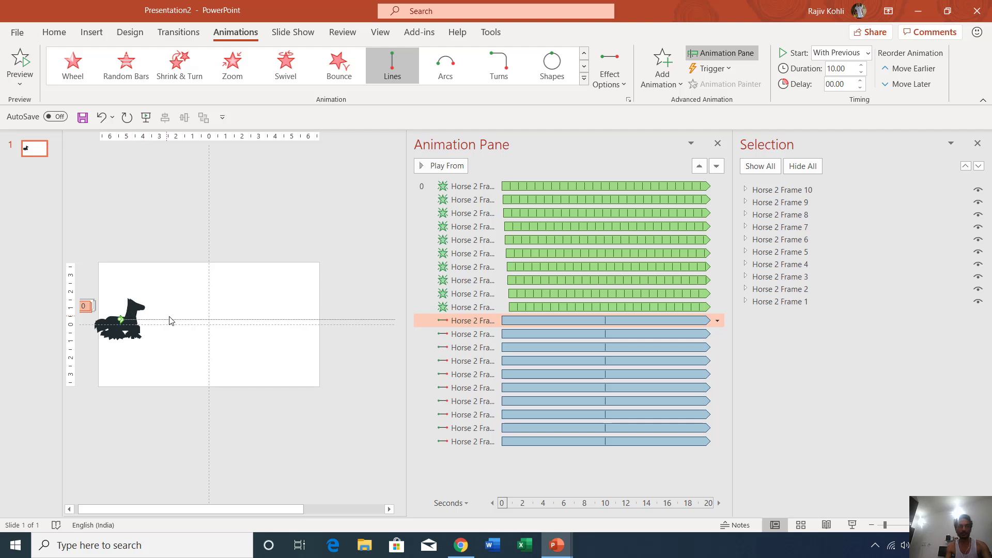
Select all ten horse frames, align them by their middles, and play the slide show to check the run.
left_click_drag(171, 283, 75, 368)
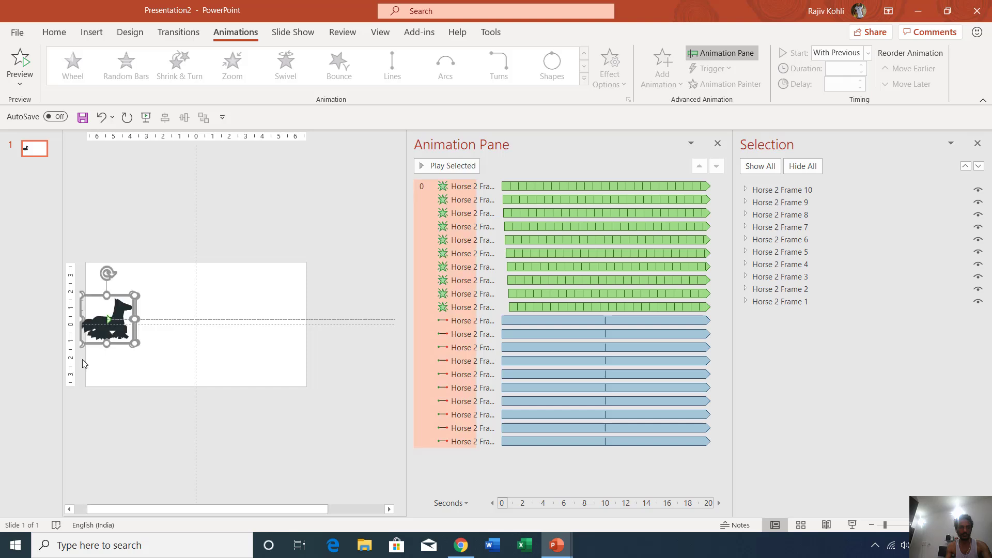
left_click(539, 34)
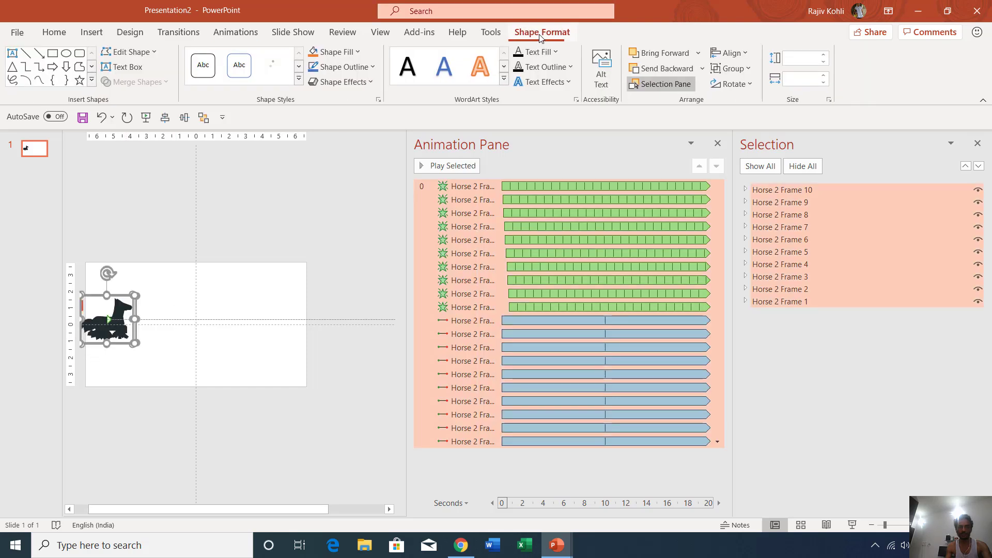
left_click(727, 56)
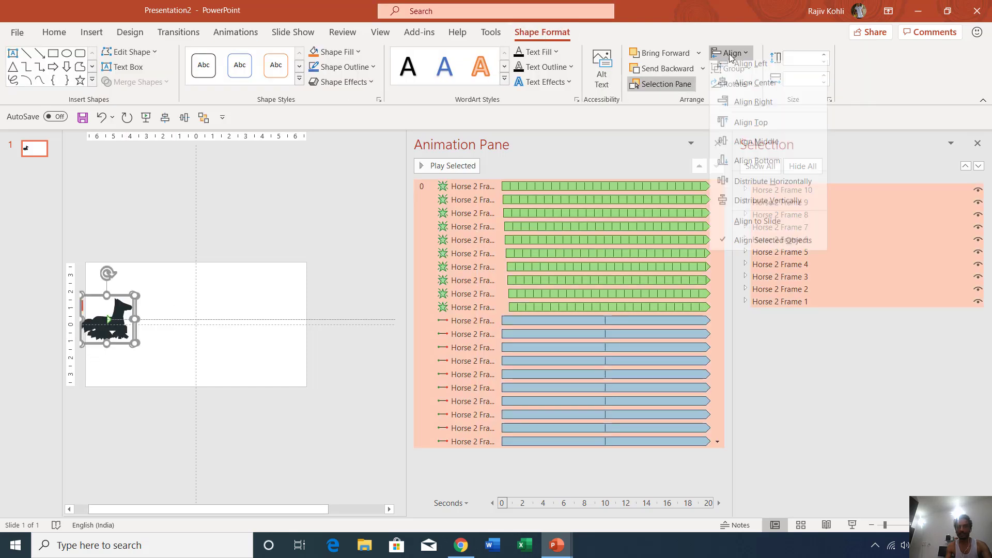
left_click(734, 71)
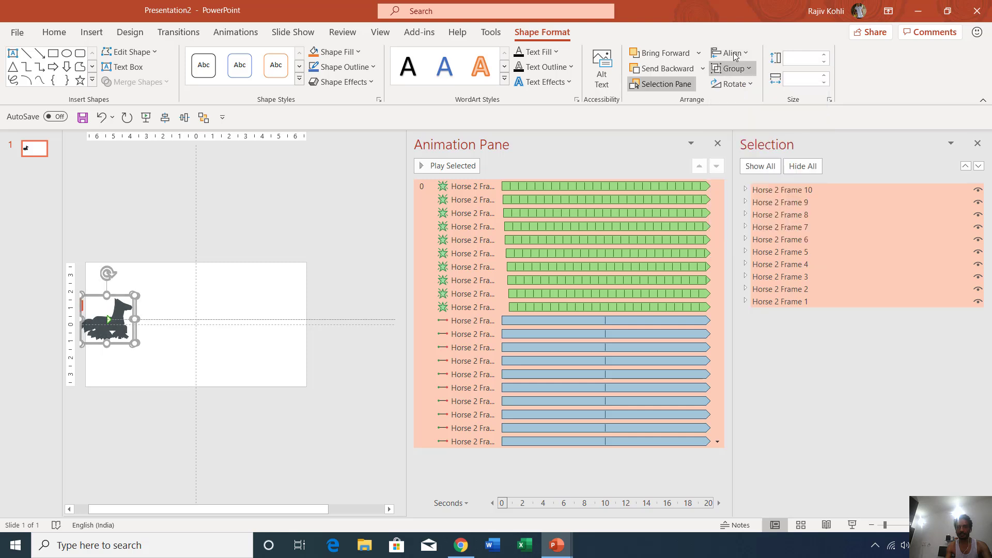
left_click(728, 53)
left_click(745, 150)
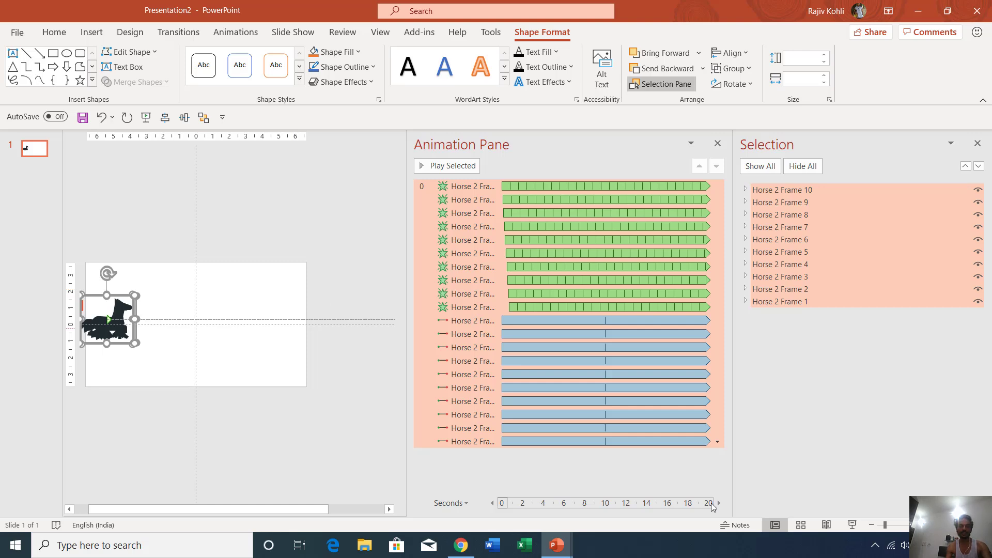
left_click(853, 524)
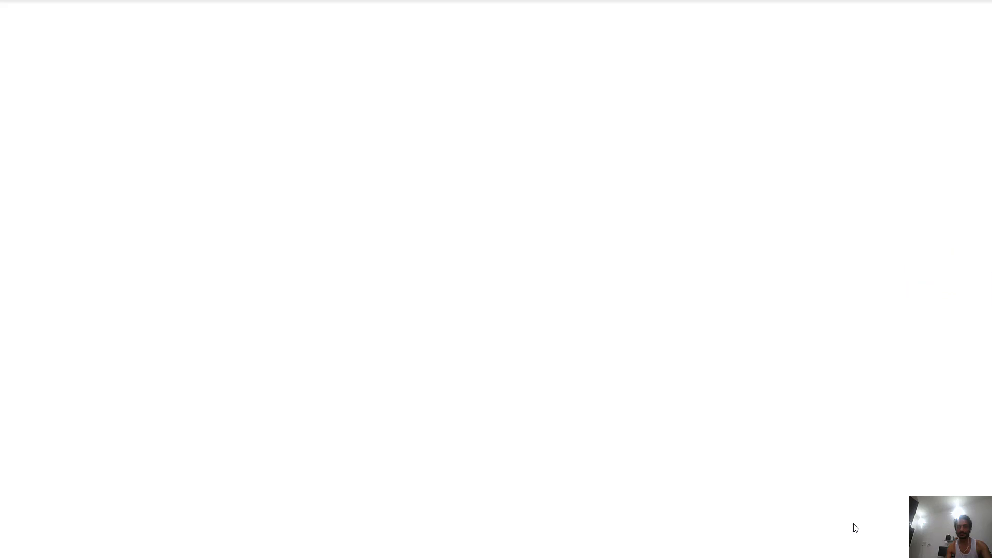
key("Escape")
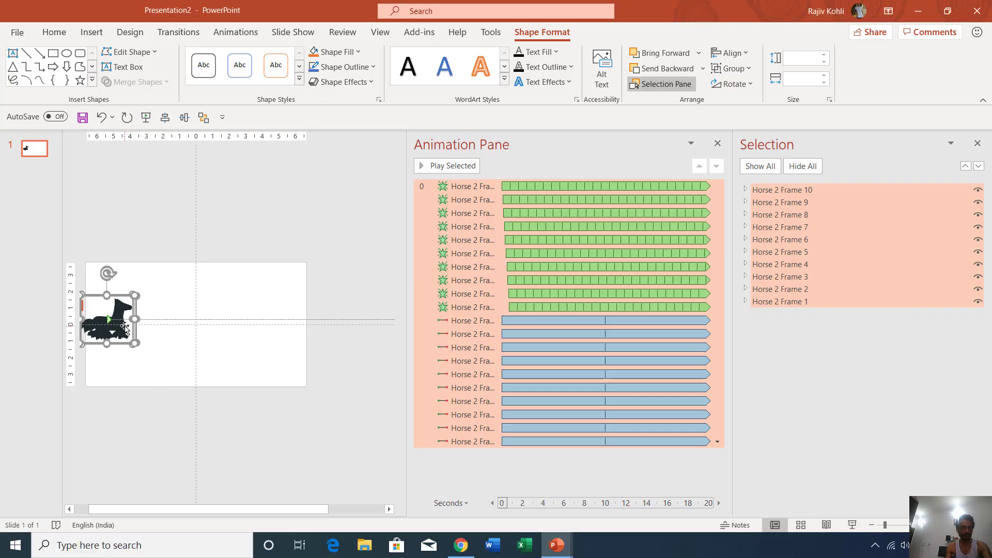
Duplicate all ten horse frames together and place the copies beside the original horse, near the slide's centre.
left_click(215, 331)
left_click_drag(166, 272, 75, 360)
left_click(119, 335)
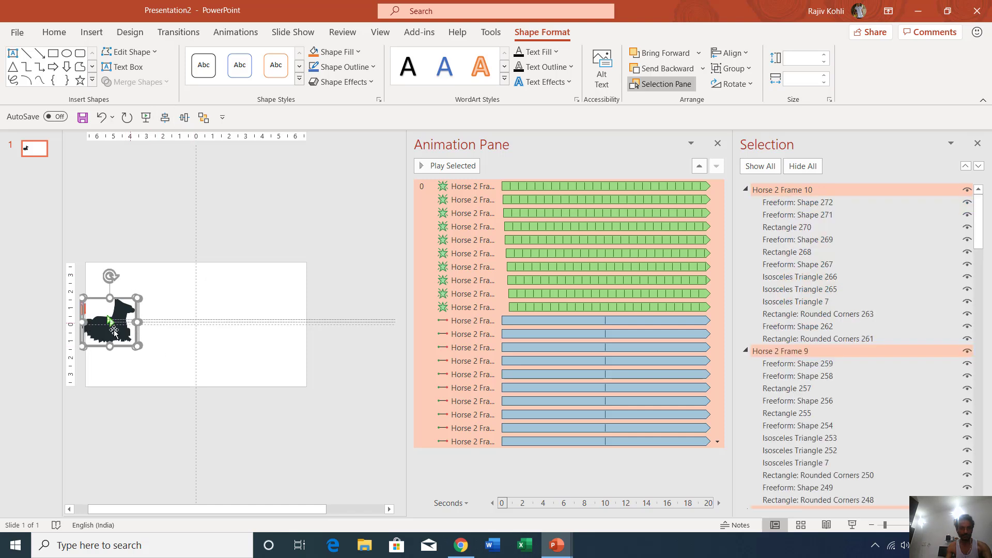
left_click_drag(119, 337, 203, 339)
Scale the copied horse frames proportionally about their centre to about 60% size and play the slide show with both horses.
scroll(203, 338, "up", 6, "ctrl")
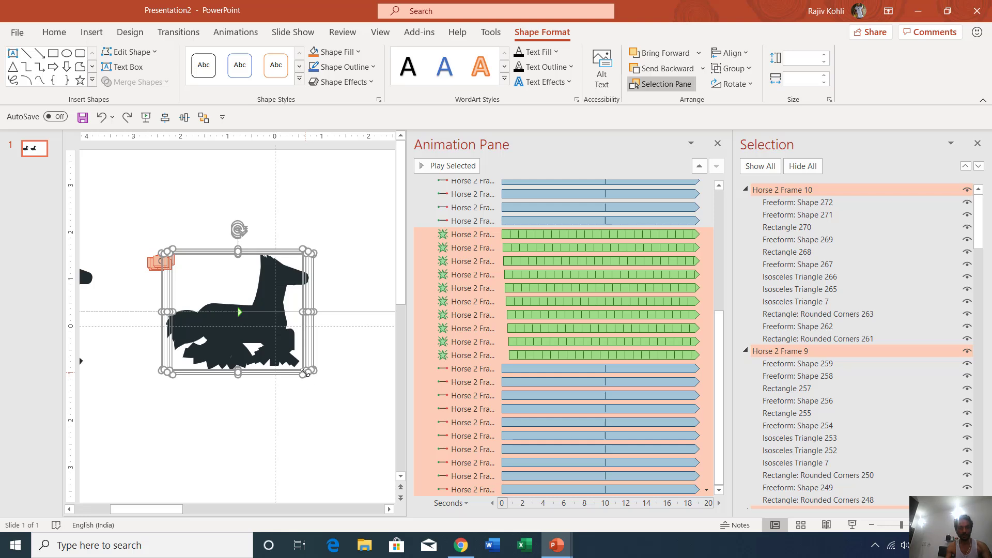
left_click_drag(304, 375, 278, 350)
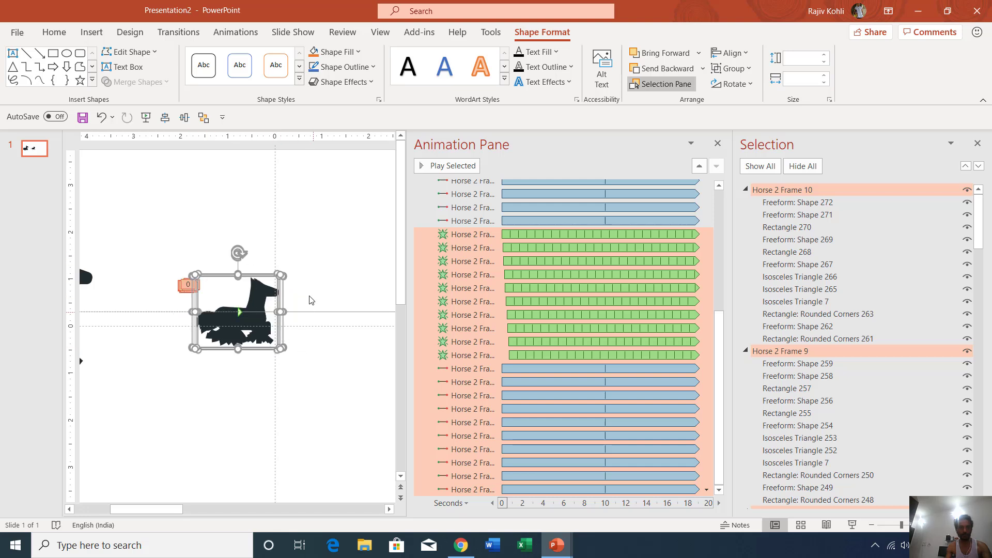
left_click(853, 525)
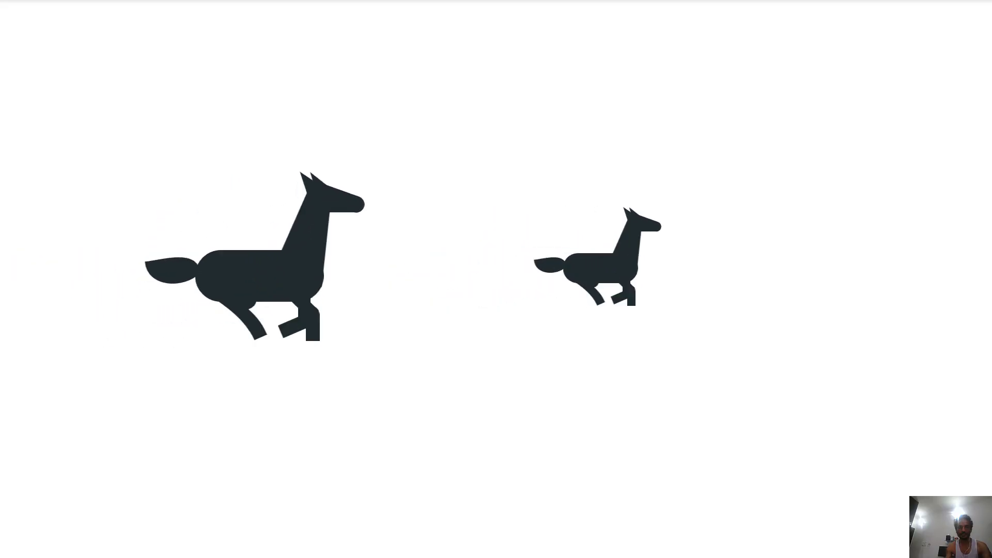